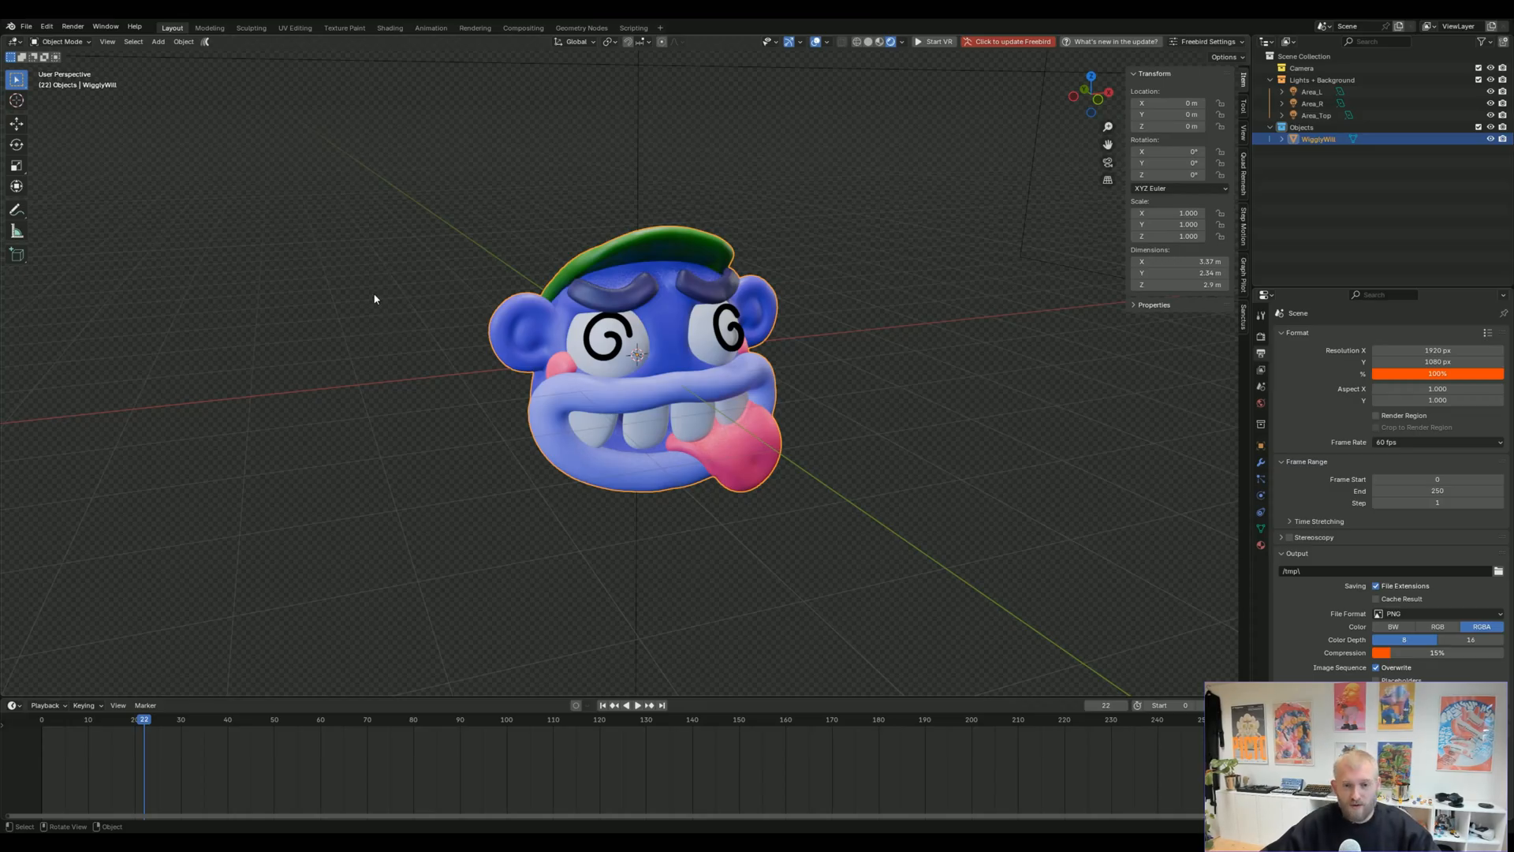
Step: Display the head model in solid shading and create a Wiggly lattice around it
left_click(47, 28)
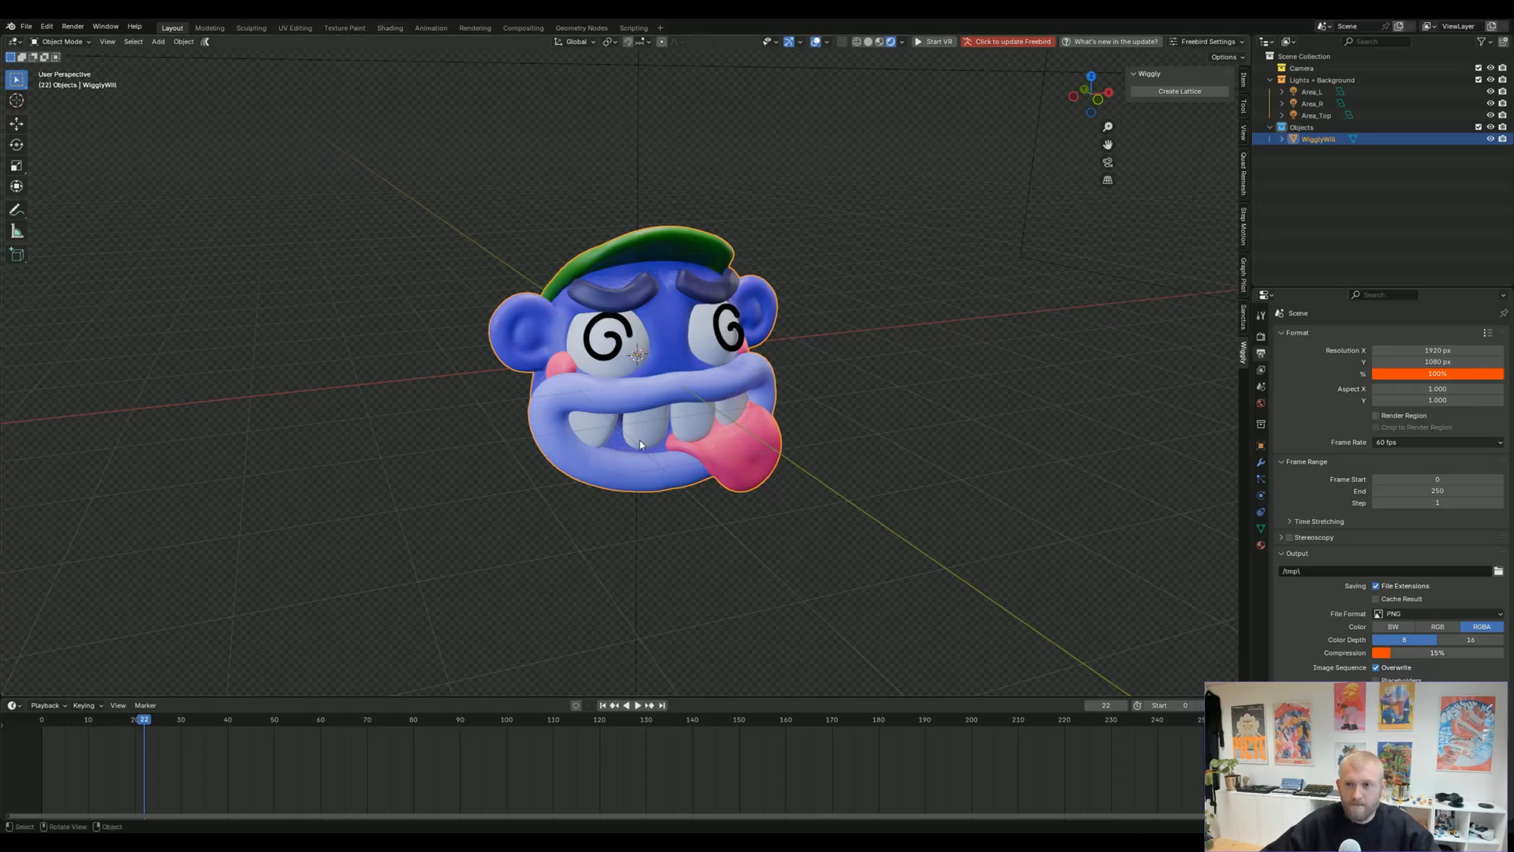
middle_click_drag(818, 459, 801, 448)
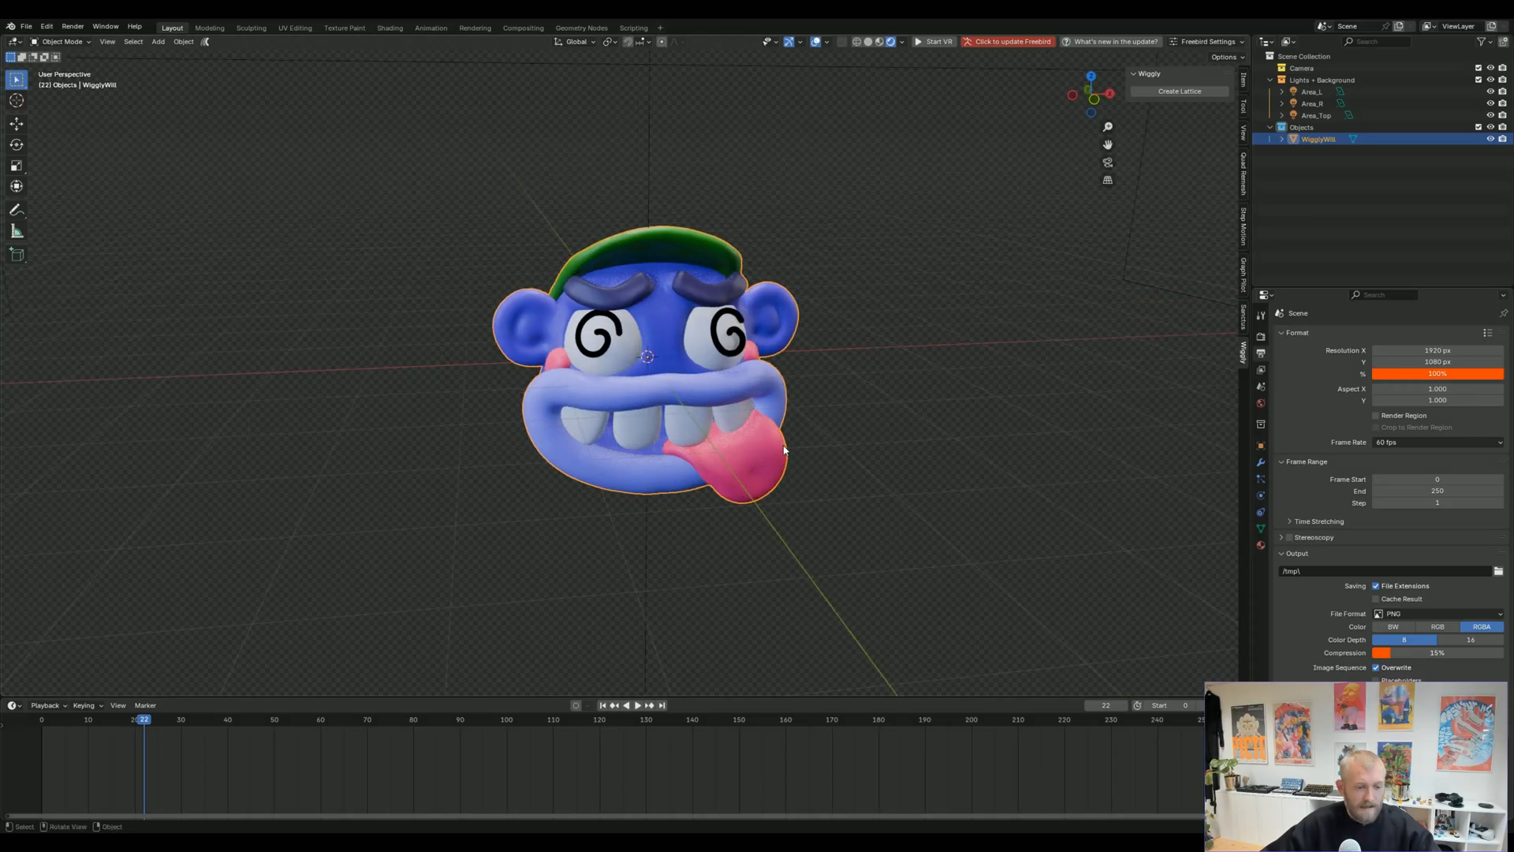
left_click(869, 42)
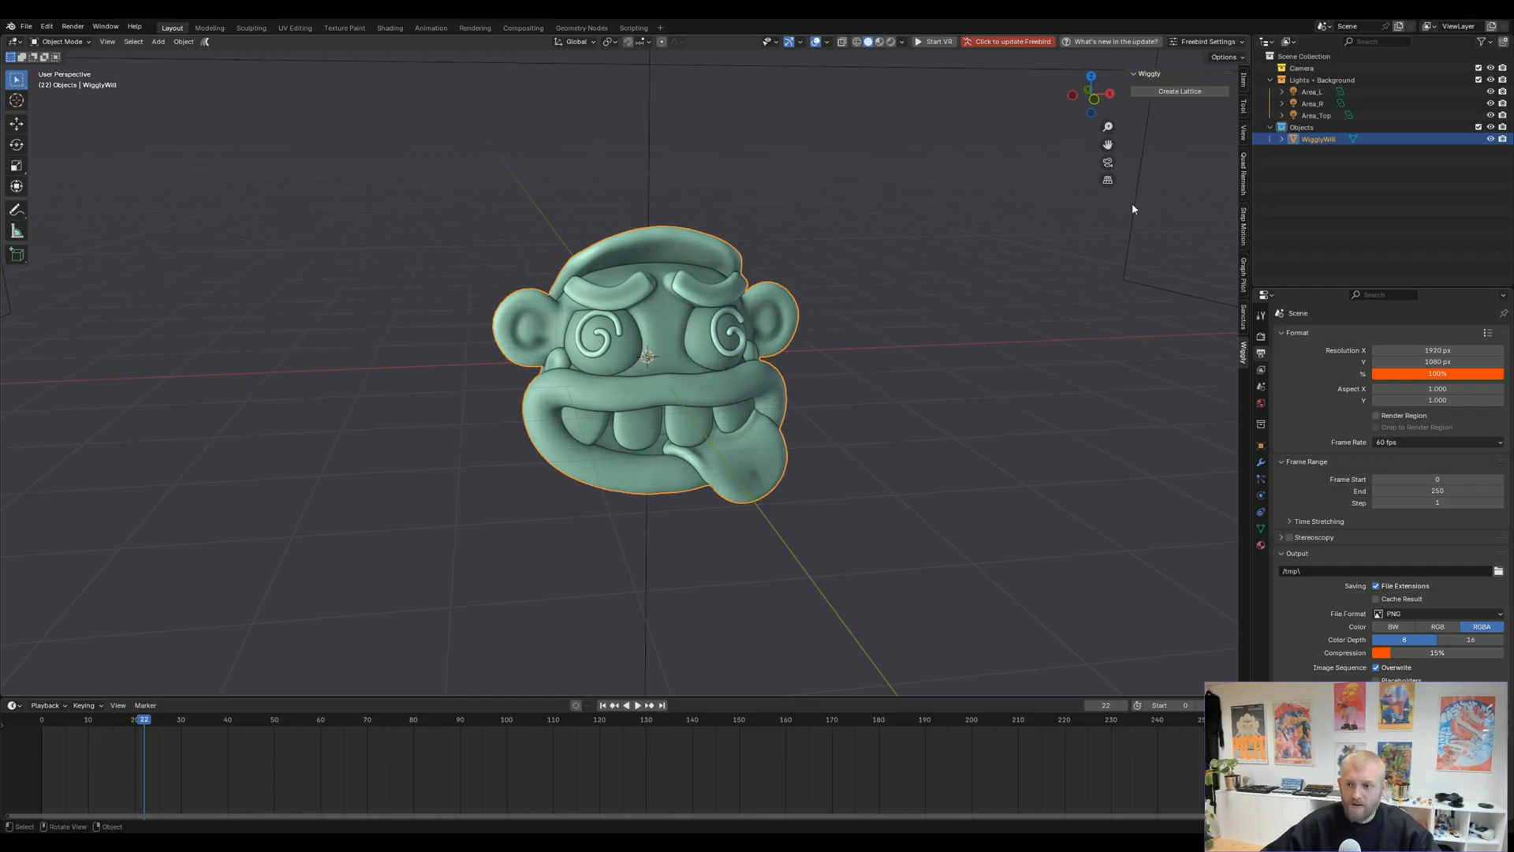
left_click(1181, 91)
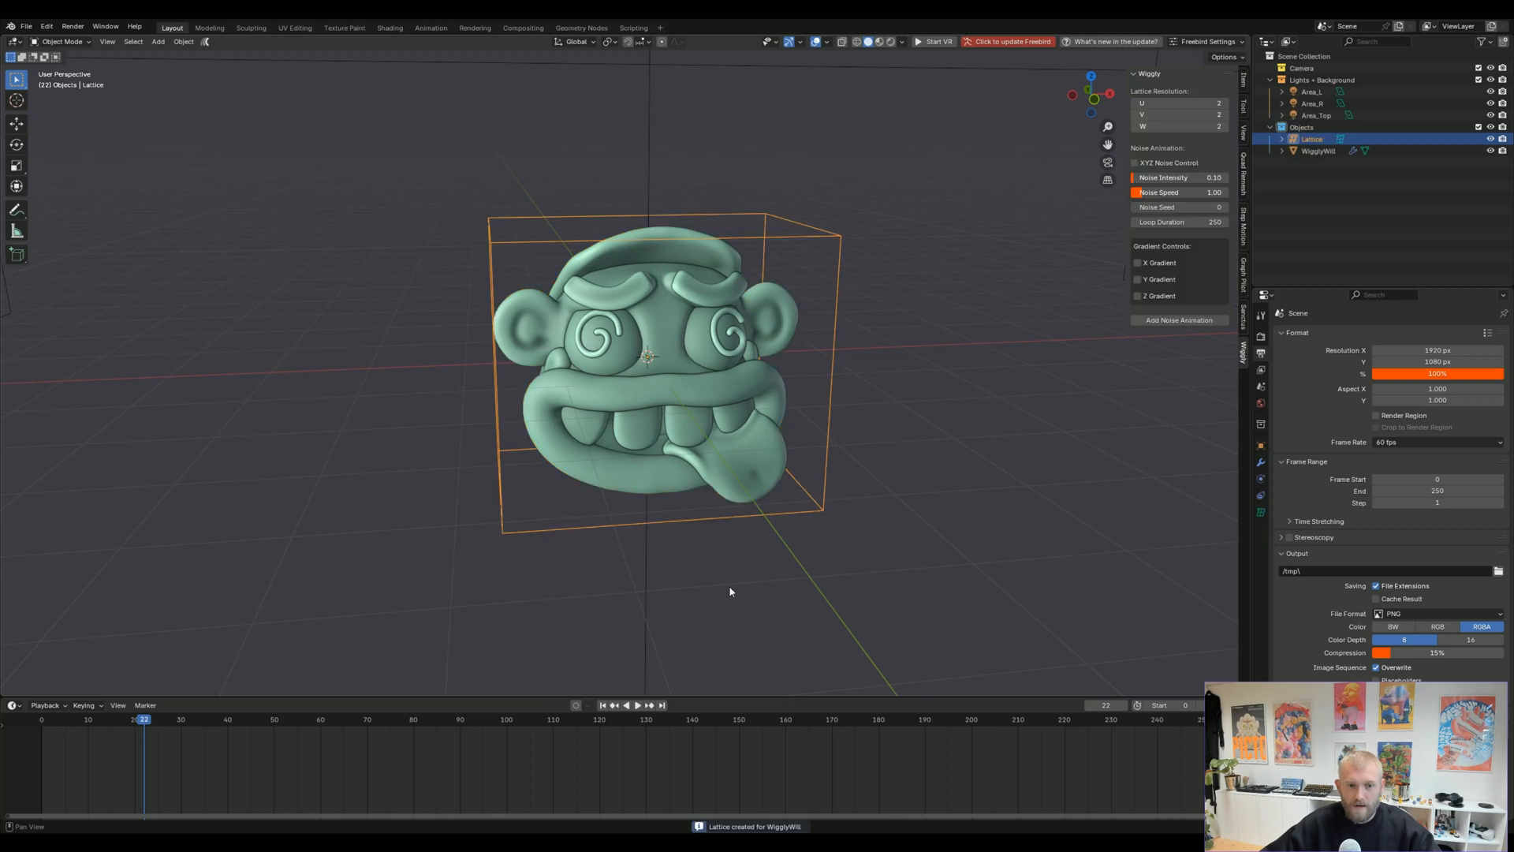
Step: Adjust the lattice's height along the Z axis in the right orthographic view so it fits around the head
middle_click_drag(802, 545, 607, 369)
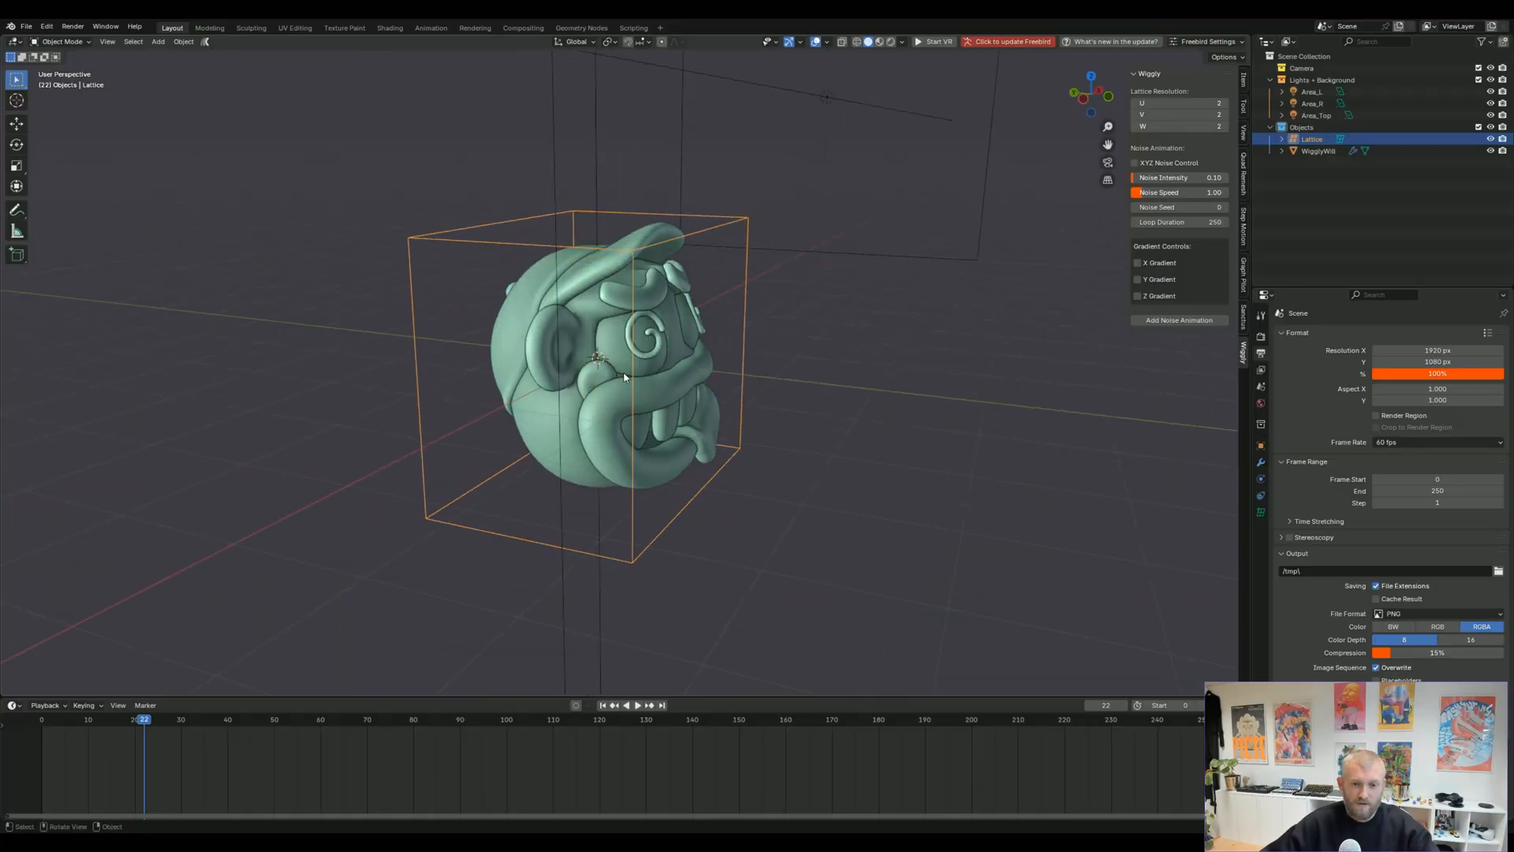
middle_click_drag(769, 494, 738, 227)
middle_click_drag(676, 400, 764, 377)
key("KP_3")
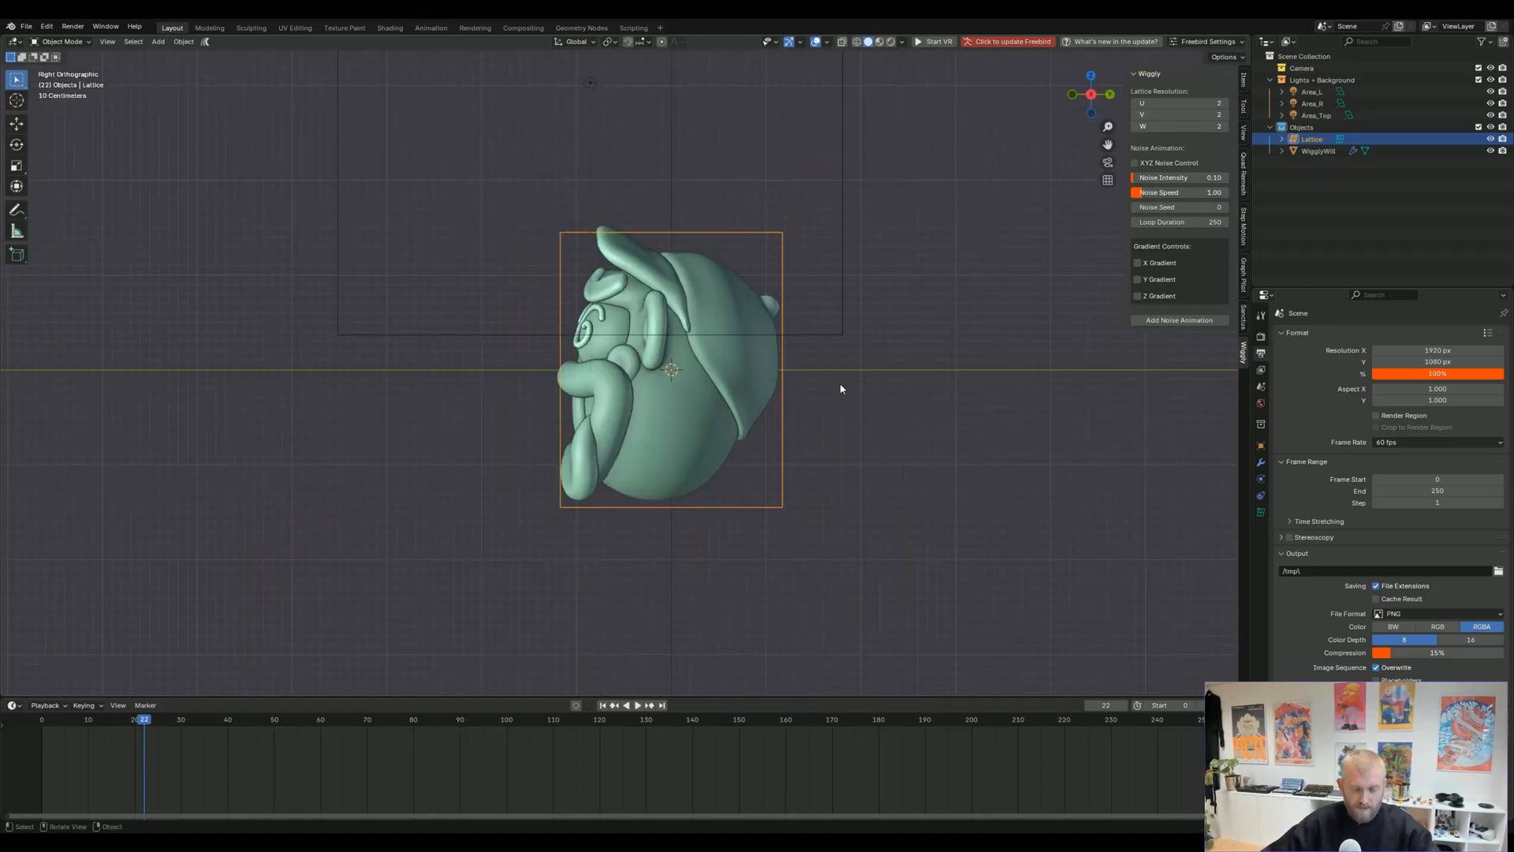
key("g")
key("z")
left_click(852, 347)
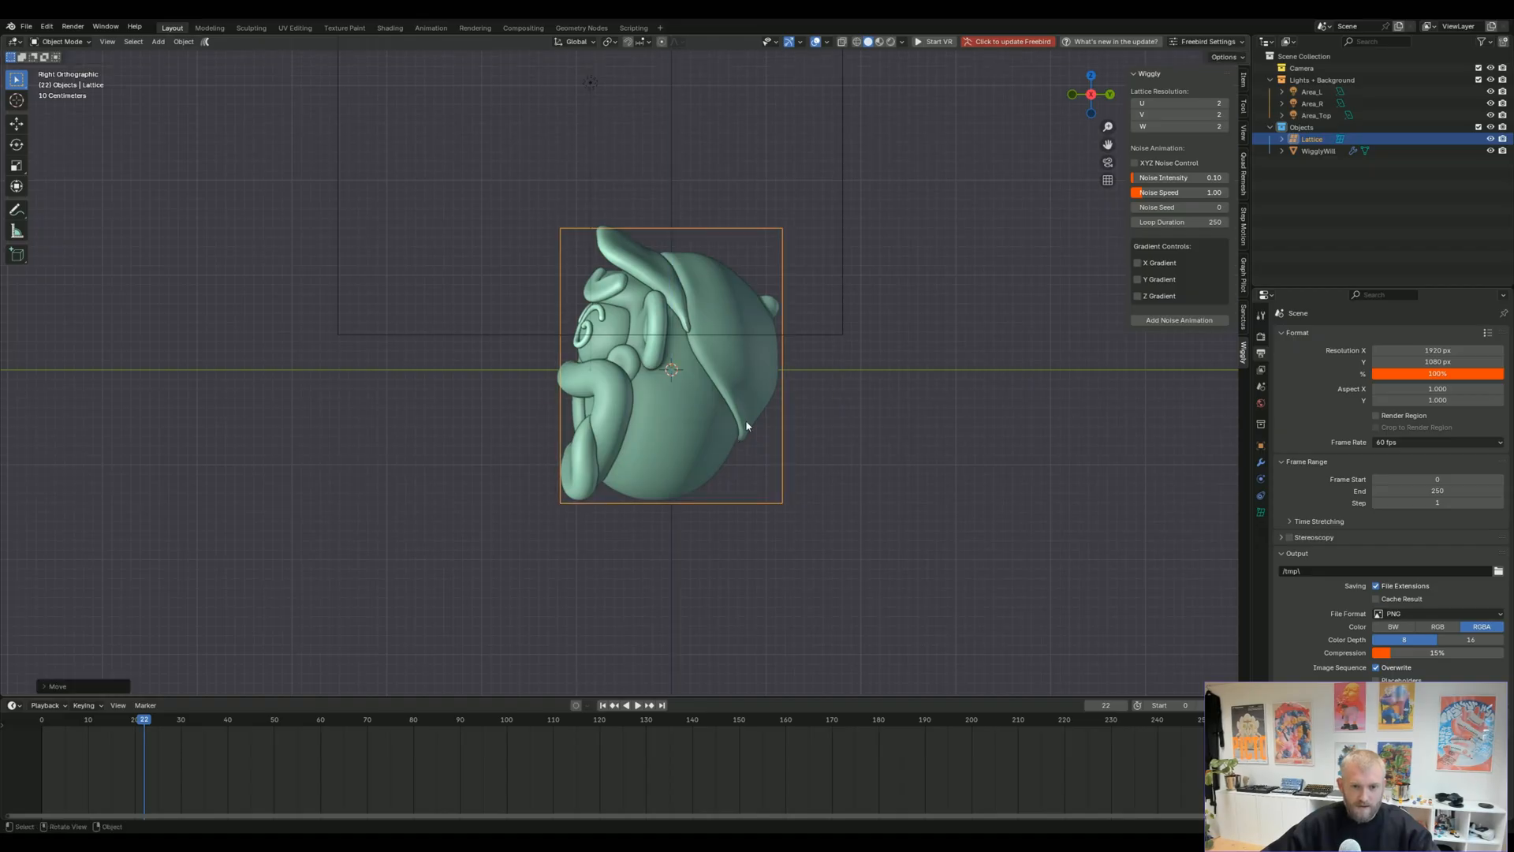
key("g")
key("z")
left_click(874, 372)
middle_click_drag(685, 448, 795, 491)
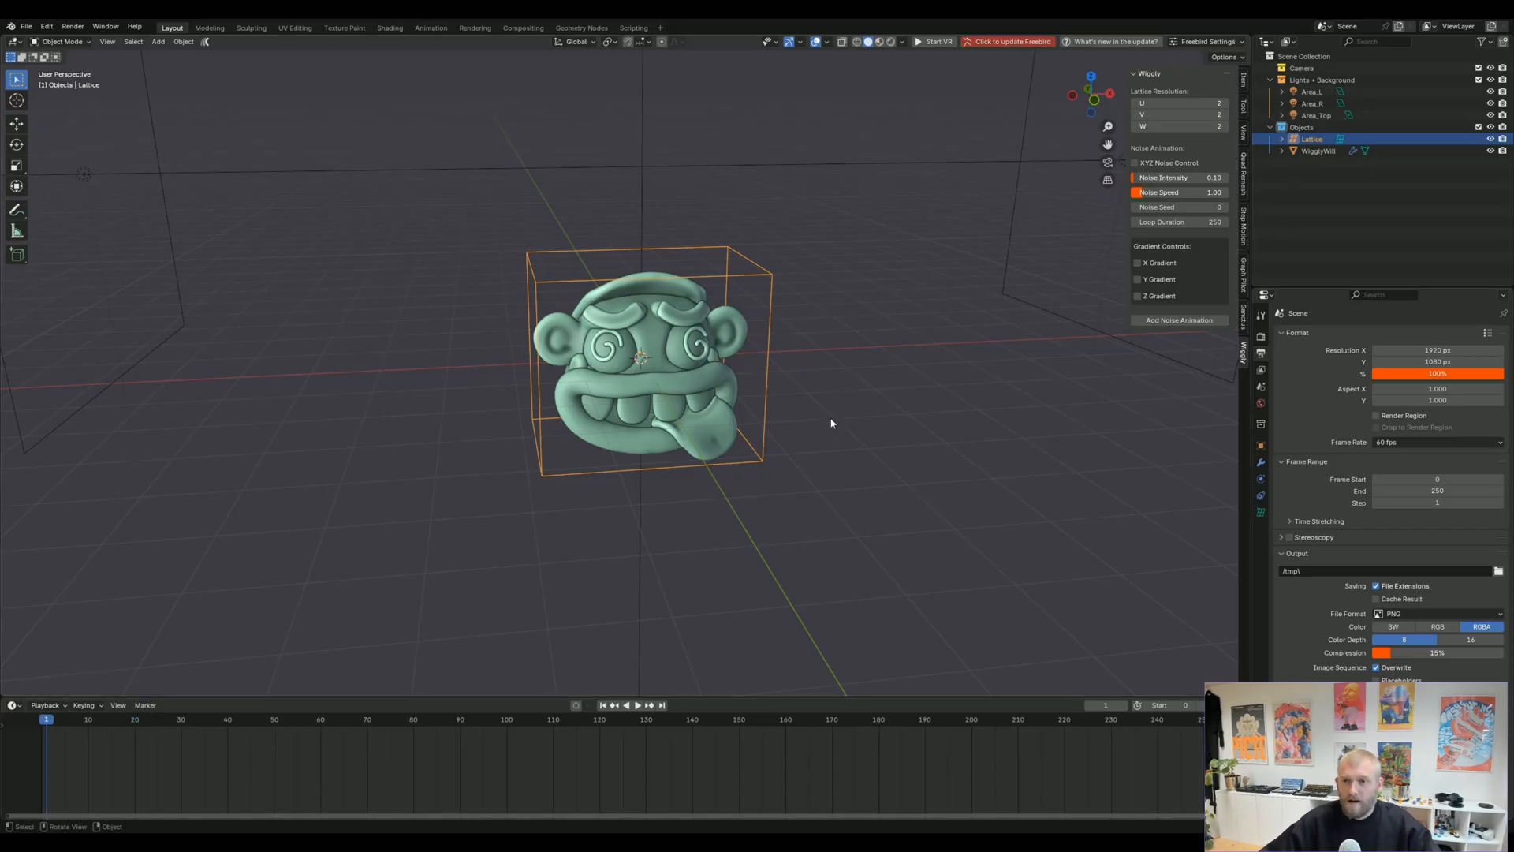
Step: Add the noise animation to the lattice and play it, viewing the head from several angles
scroll(844, 336, "up", 1)
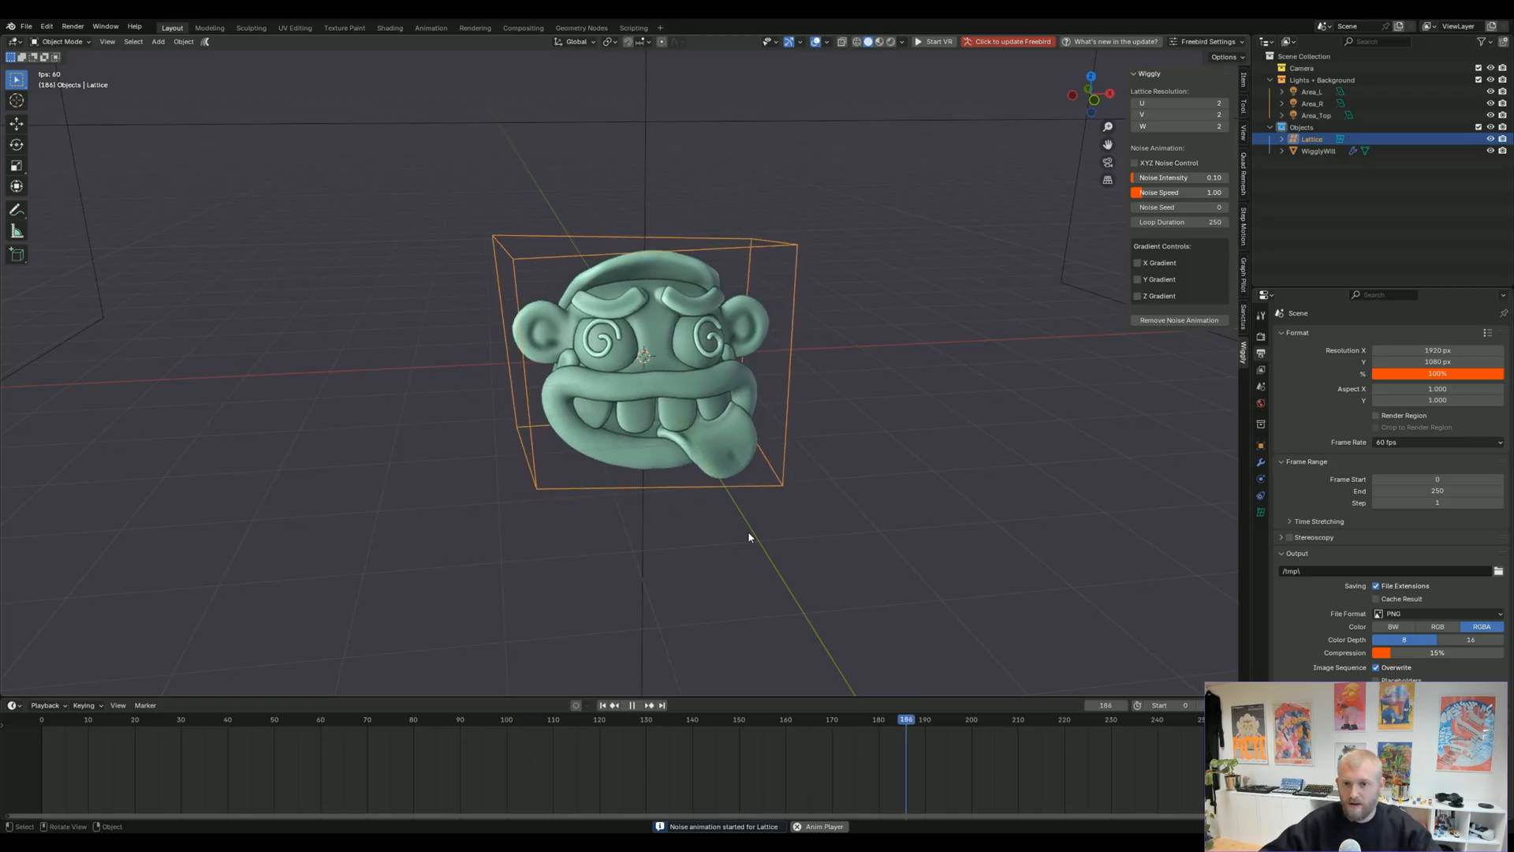
middle_click_drag(845, 447, 811, 445)
scroll(914, 380, "up", 1)
middle_click_drag(896, 464, 771, 453)
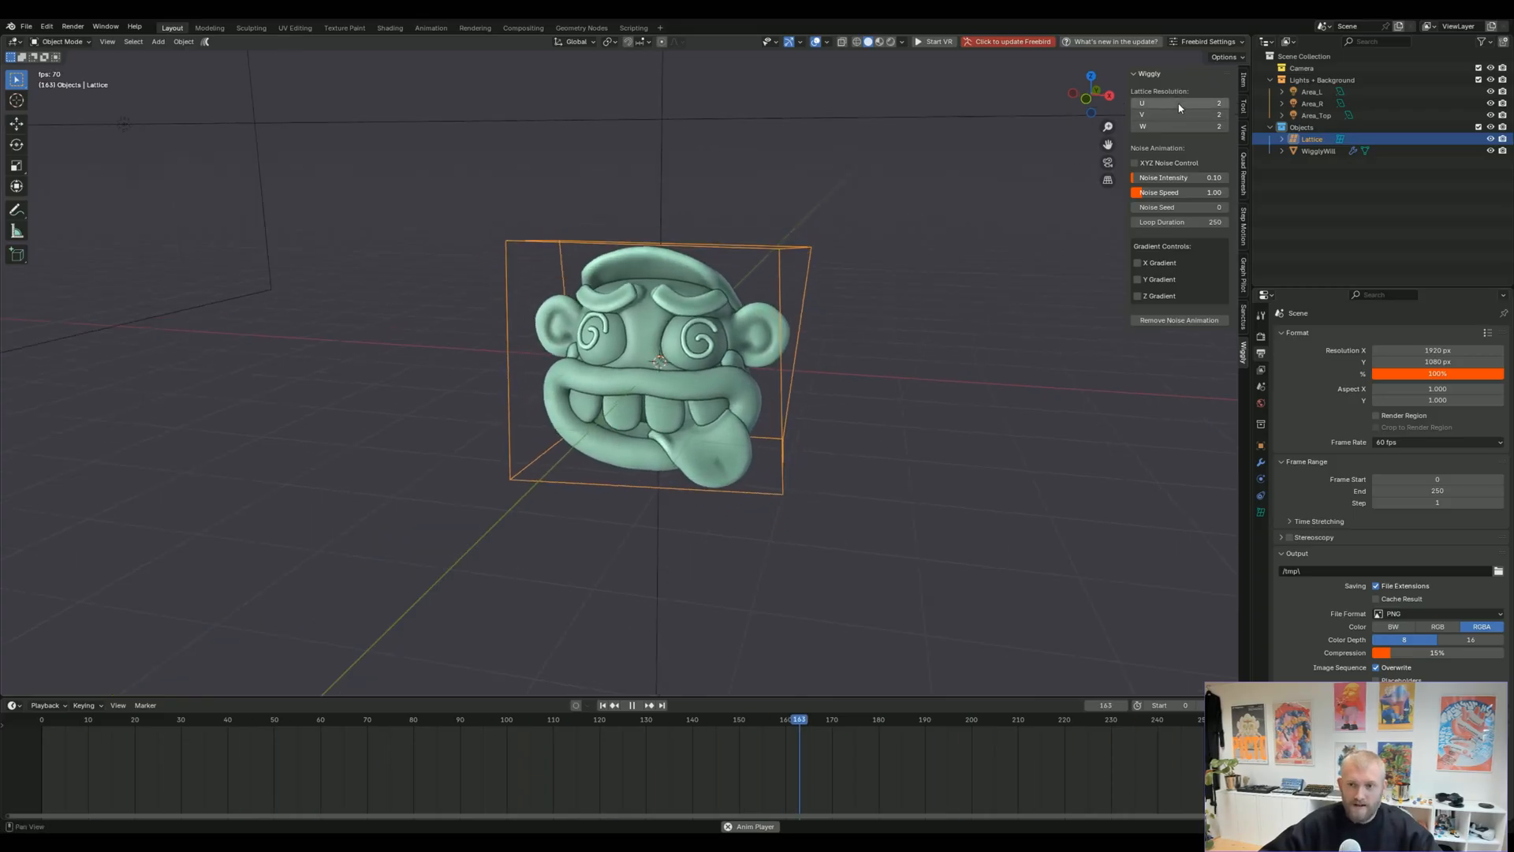
Step: Try a lattice resolution of U 7, V 5 and W 6, and return all three values to 2
mouse_move(1151, 106)
left_mouse_down()
mouse_move(1183, 107)
mouse_move(1135, 105)
mouse_move(1166, 127)
left_mouse_up()
mouse_move(792, 440)
middle_mouse_down()
mouse_move(844, 447)
mouse_move(813, 445)
middle_mouse_up()
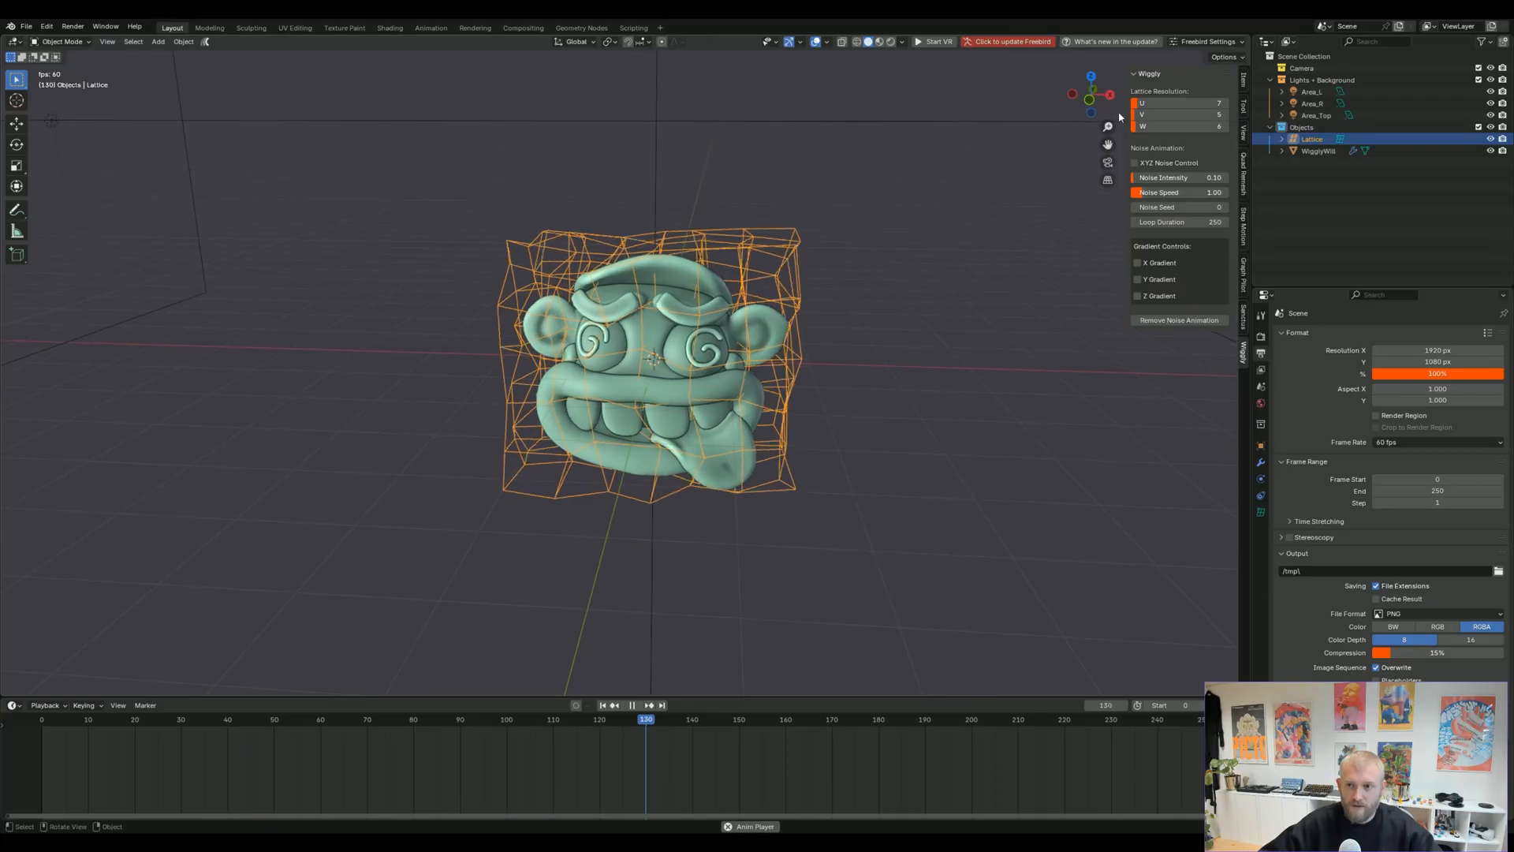
double_click(1169, 103)
type("2")
key("Tab")
type("2")
key("Tab")
type("2")
key("Return")
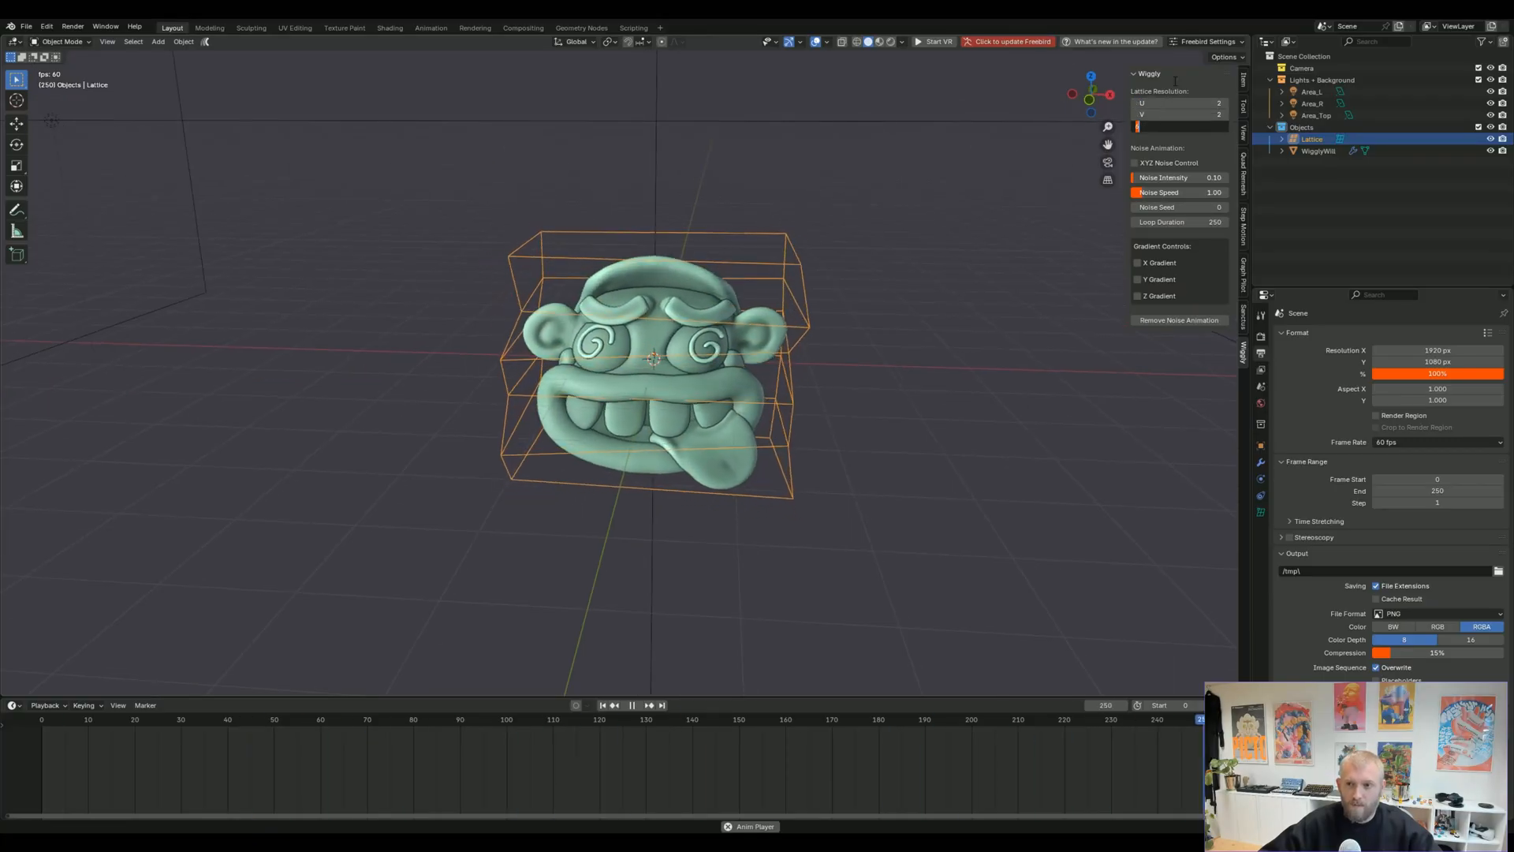
Step: Set the lattice resolution to 5 in U, V and W, and raise the noise intensity to 0.65
left_click_drag(1171, 104, 1198, 126)
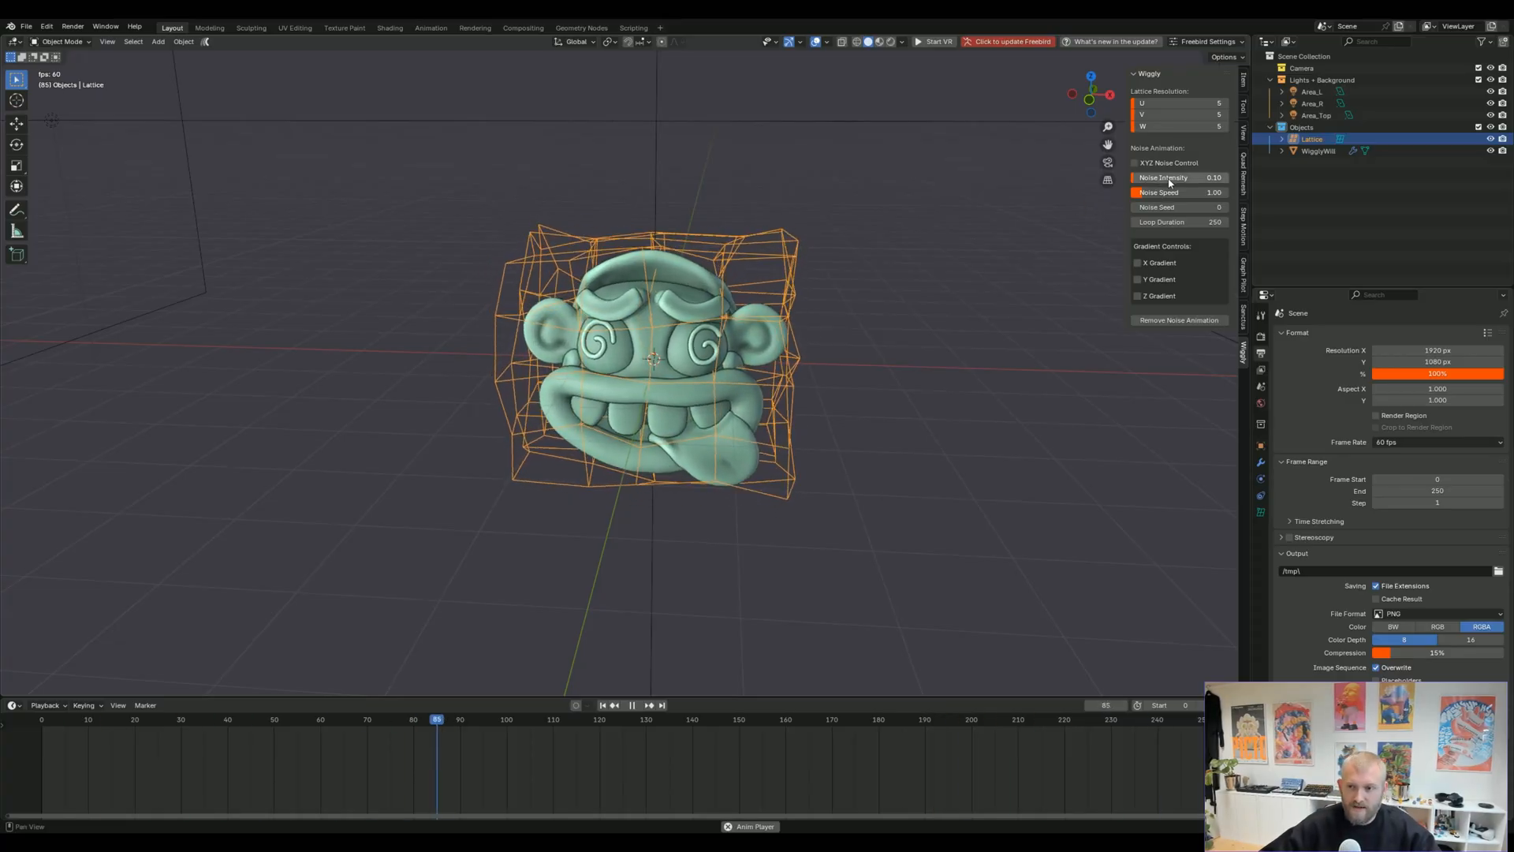
mouse_move(1167, 183)
left_mouse_down()
mouse_move(1215, 183)
mouse_move(1184, 182)
left_mouse_up()
middle_click_drag(750, 423, 781, 423)
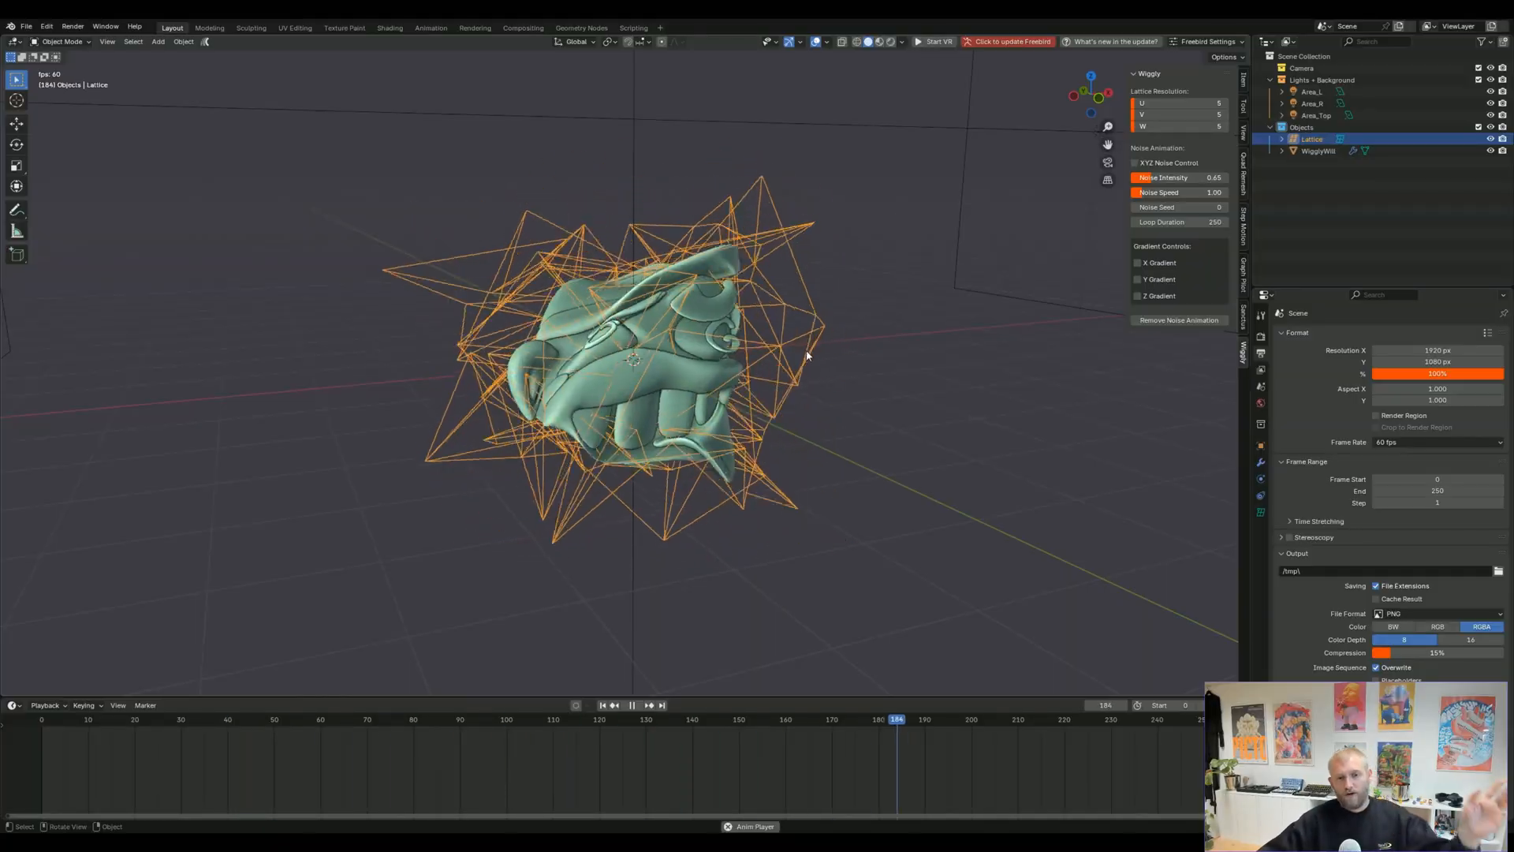
Step: Set the lattice's noise intensity to 0.2
mouse_move(1162, 182)
left_mouse_down()
mouse_move(1202, 182)
mouse_move(1152, 181)
left_mouse_up()
left_click(1154, 179)
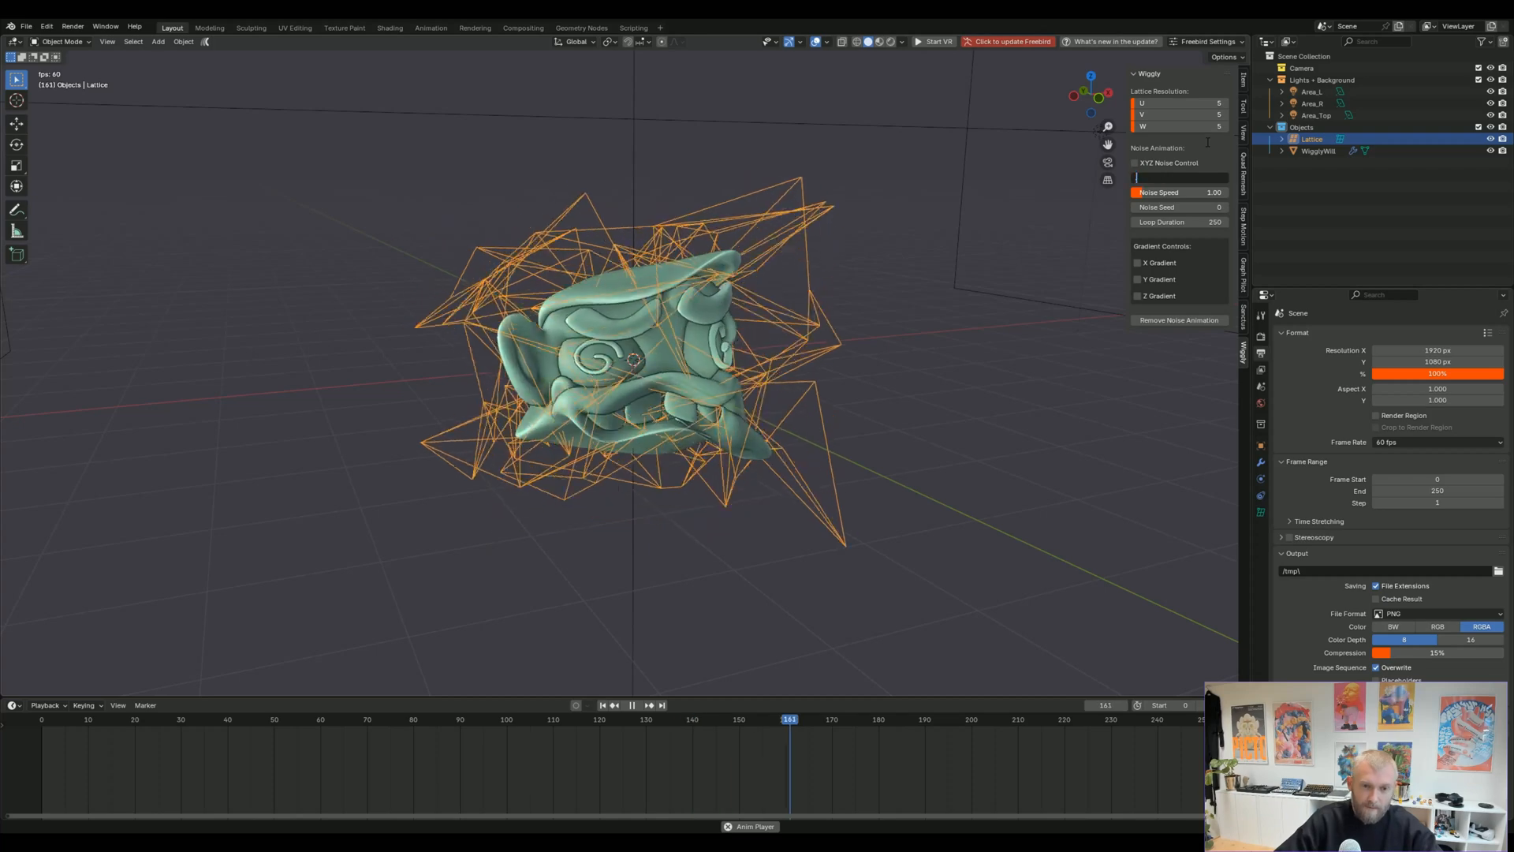
type("0.2")
key("Return")
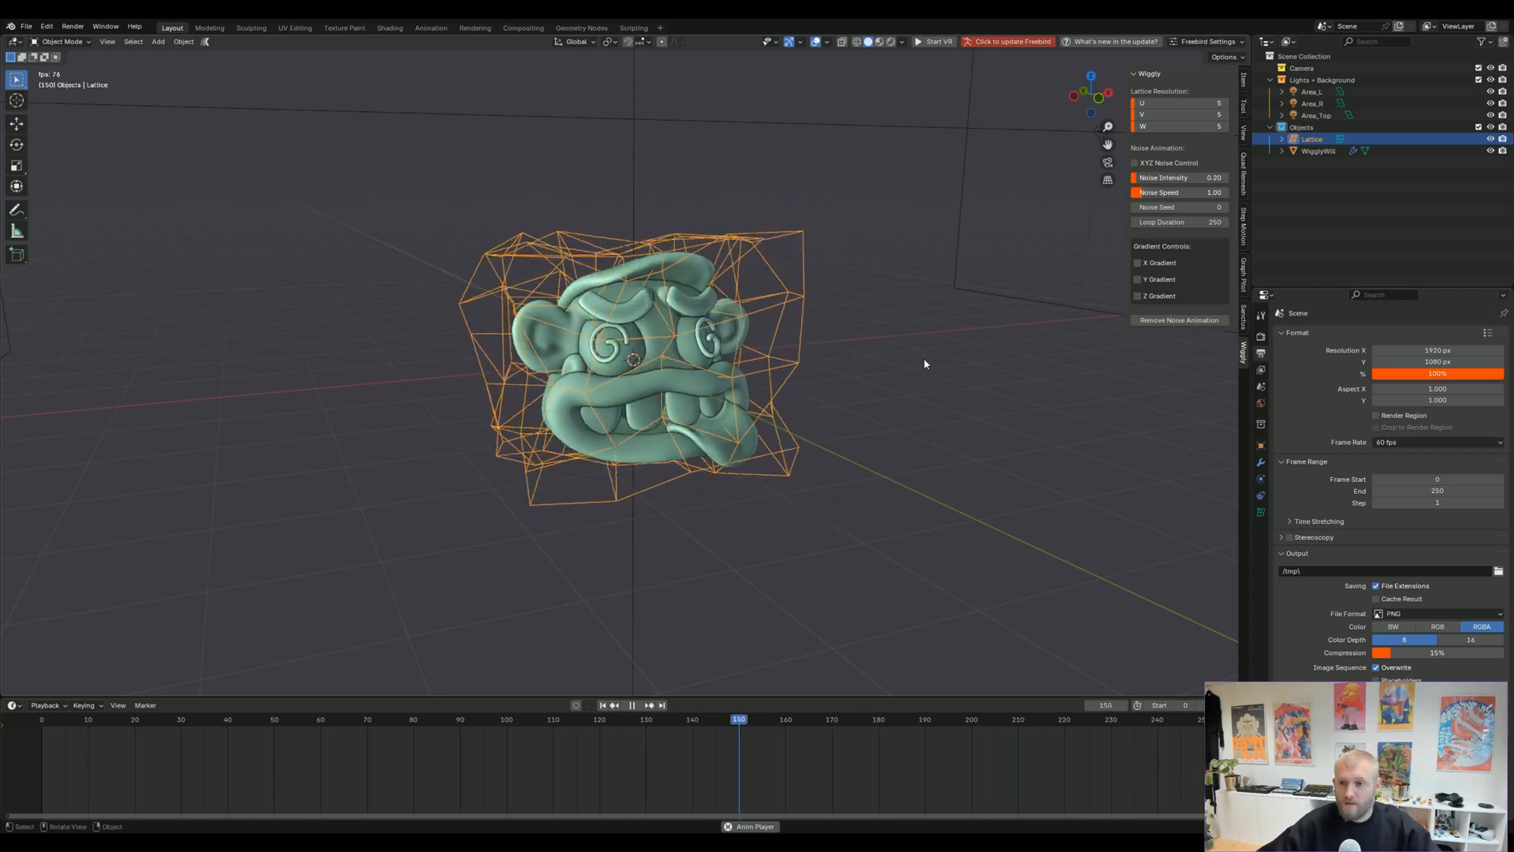
Step: Try separate X, Y and Z noise intensities using XYZ Noise Control, and switch the control off again
left_click(1136, 163)
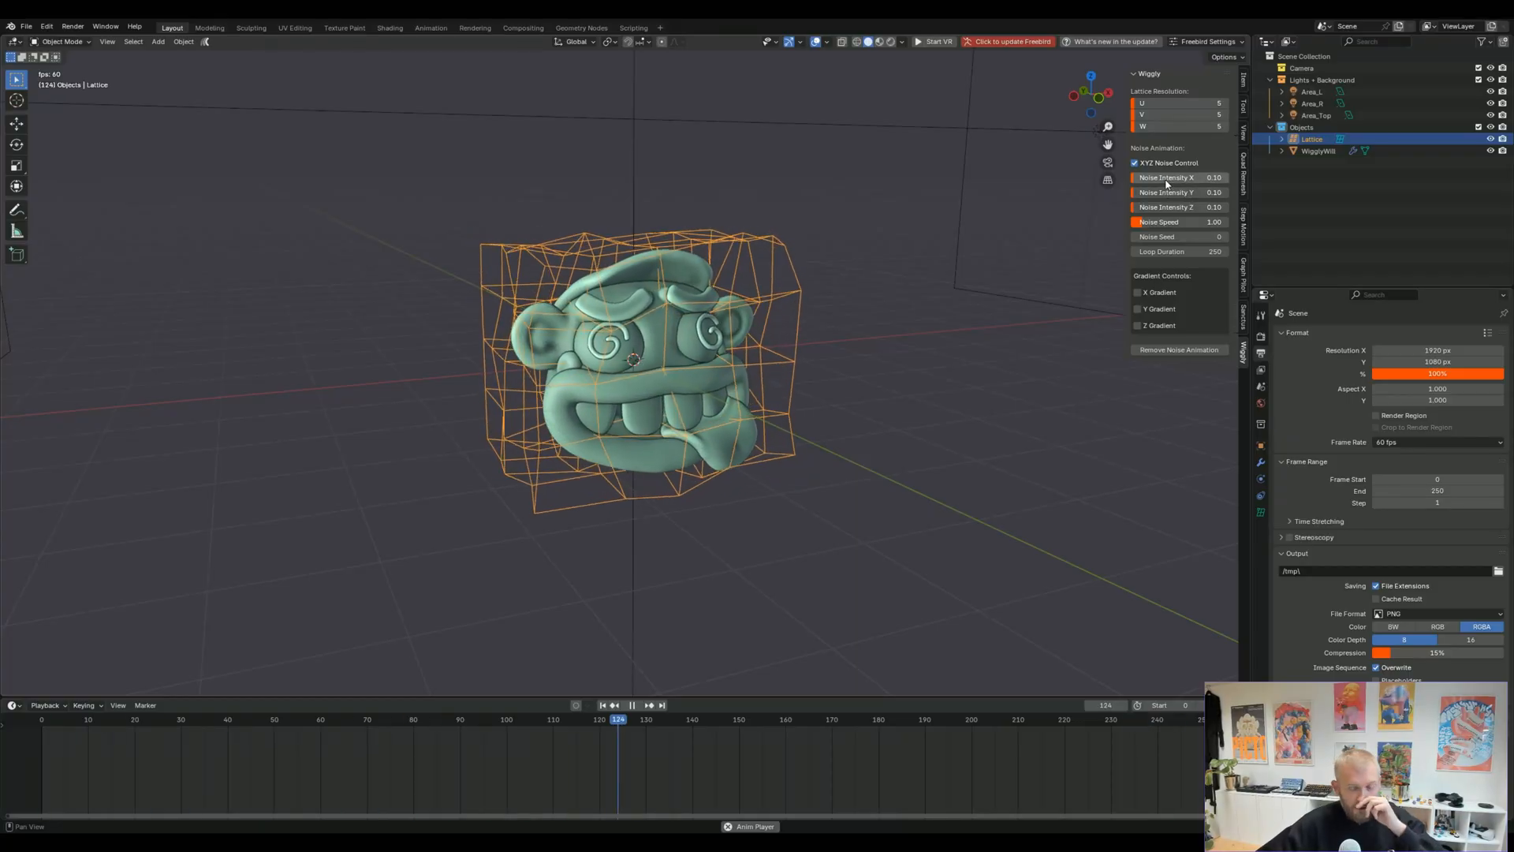
mouse_move(1175, 177)
left_mouse_down()
mouse_move(1255, 178)
mouse_move(1145, 179)
mouse_move(1178, 192)
left_mouse_up()
middle_click_drag(905, 363, 1026, 359)
left_click_drag(1183, 198, 1141, 193)
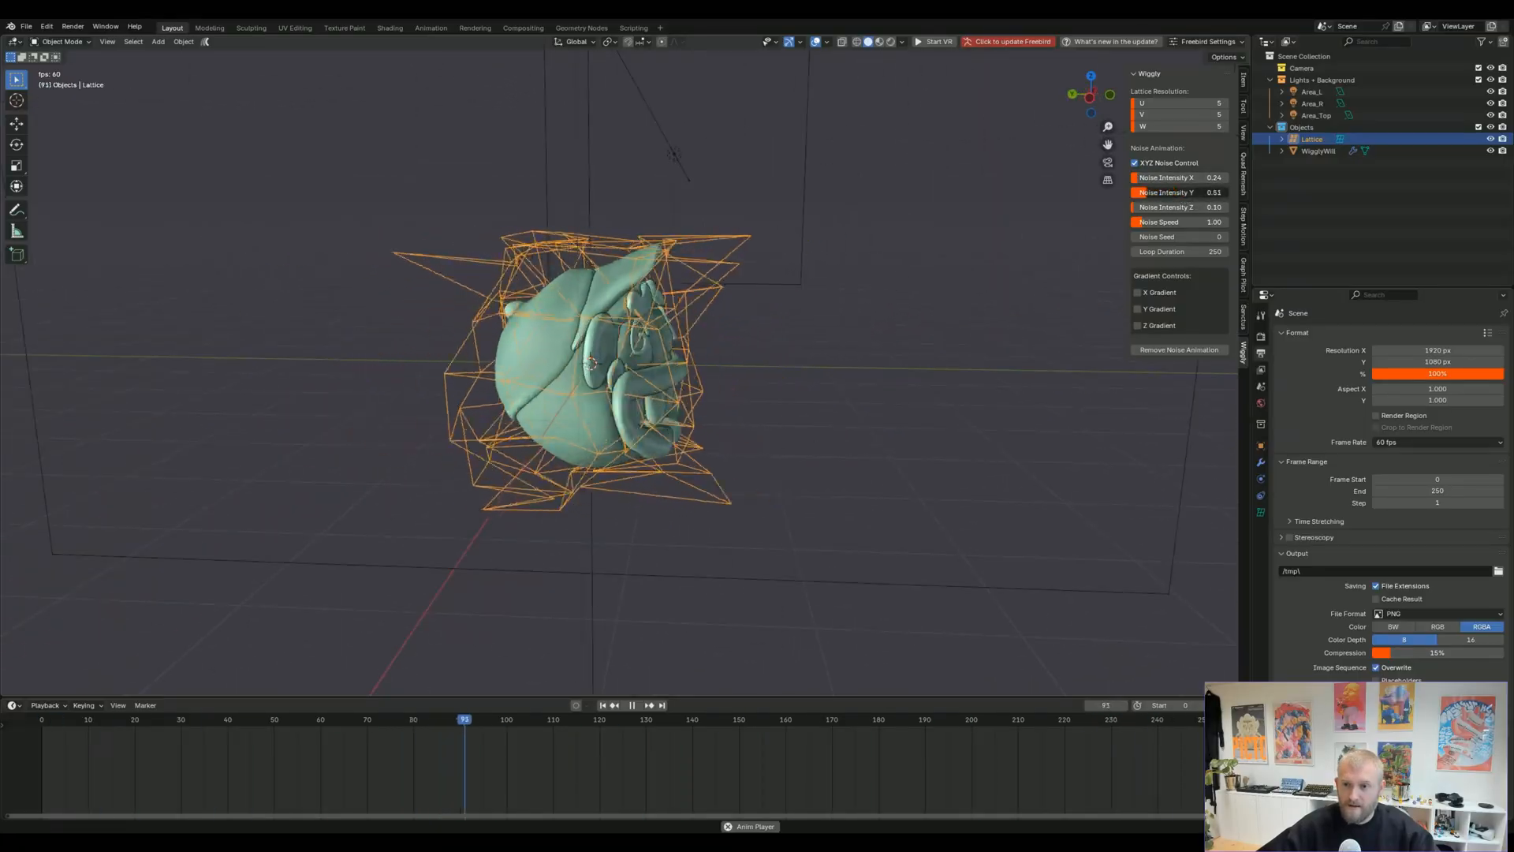
middle_click_drag(788, 349, 891, 347)
left_click_drag(1169, 207, 1140, 207)
left_click(1136, 162)
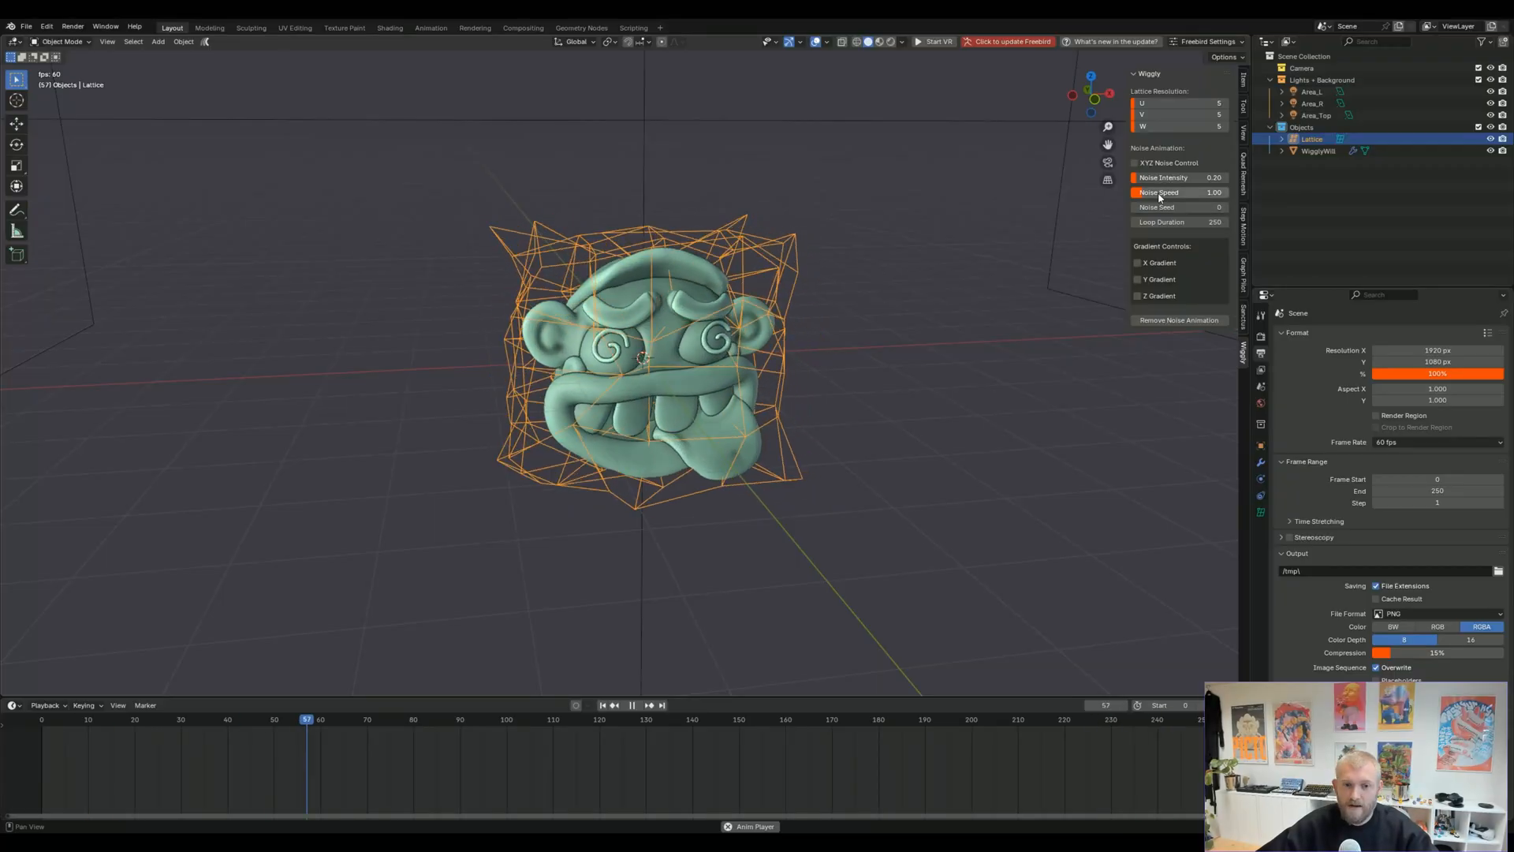
Step: Set the noise speed to 0.48 and the noise seed to 331
left_click_drag(1163, 193, 1207, 193)
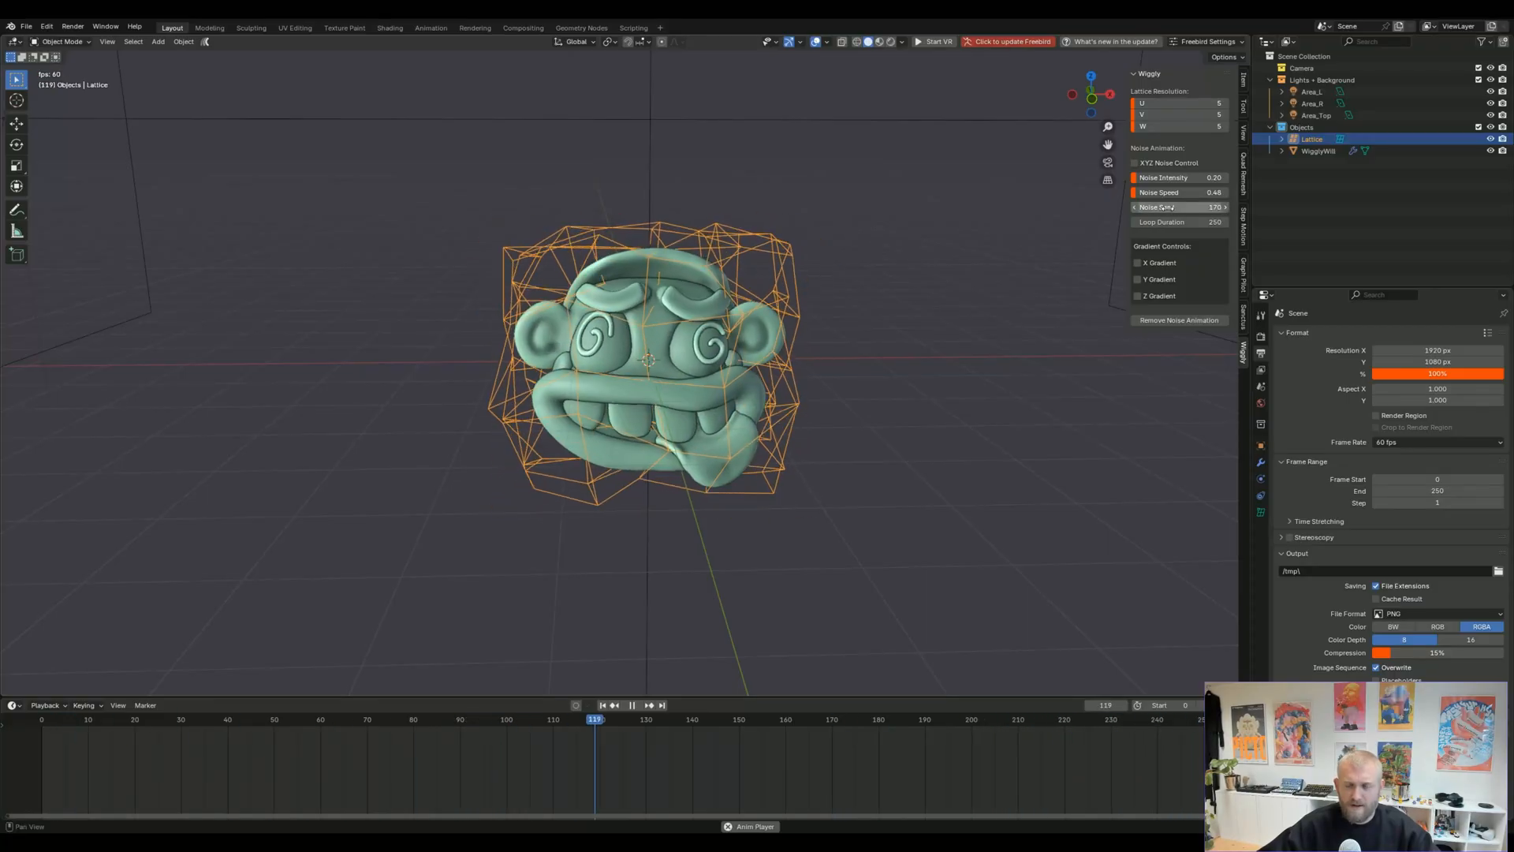
left_click_drag(1172, 208, 1206, 208)
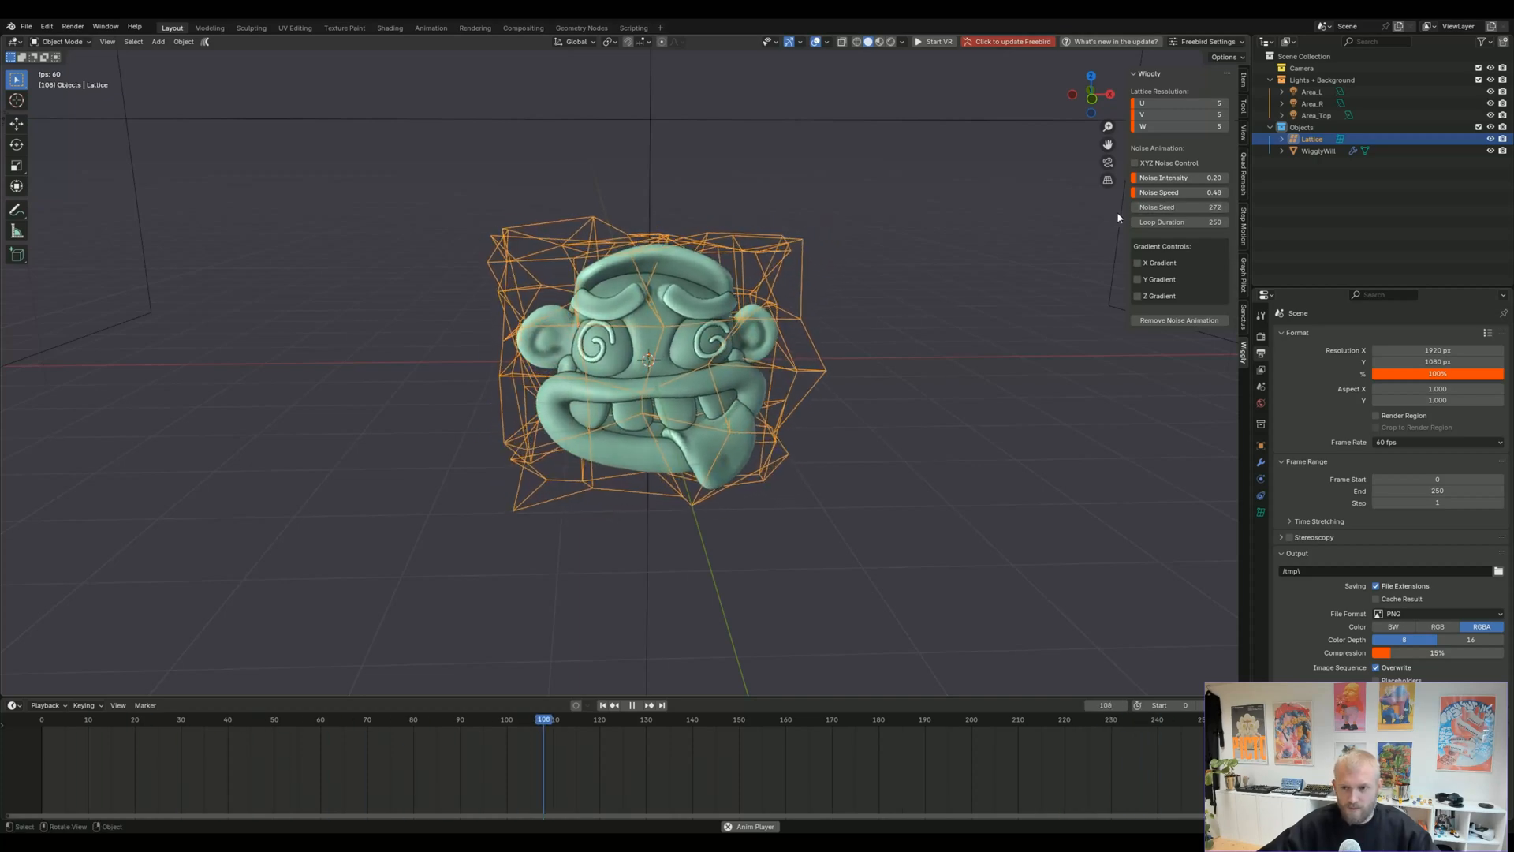
left_click_drag(1172, 208, 1222, 208)
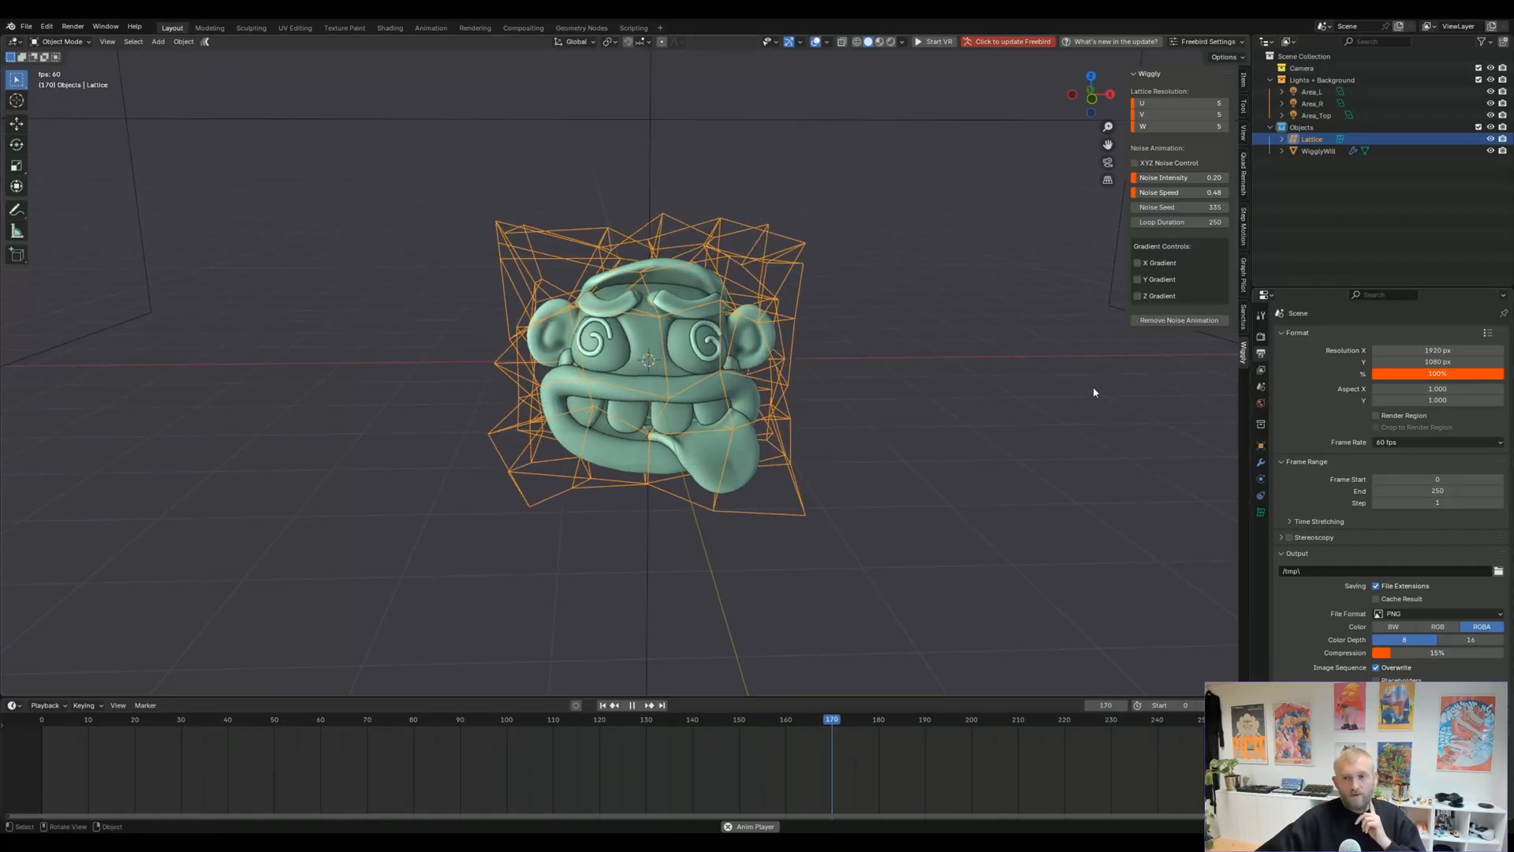
left_click(1198, 223)
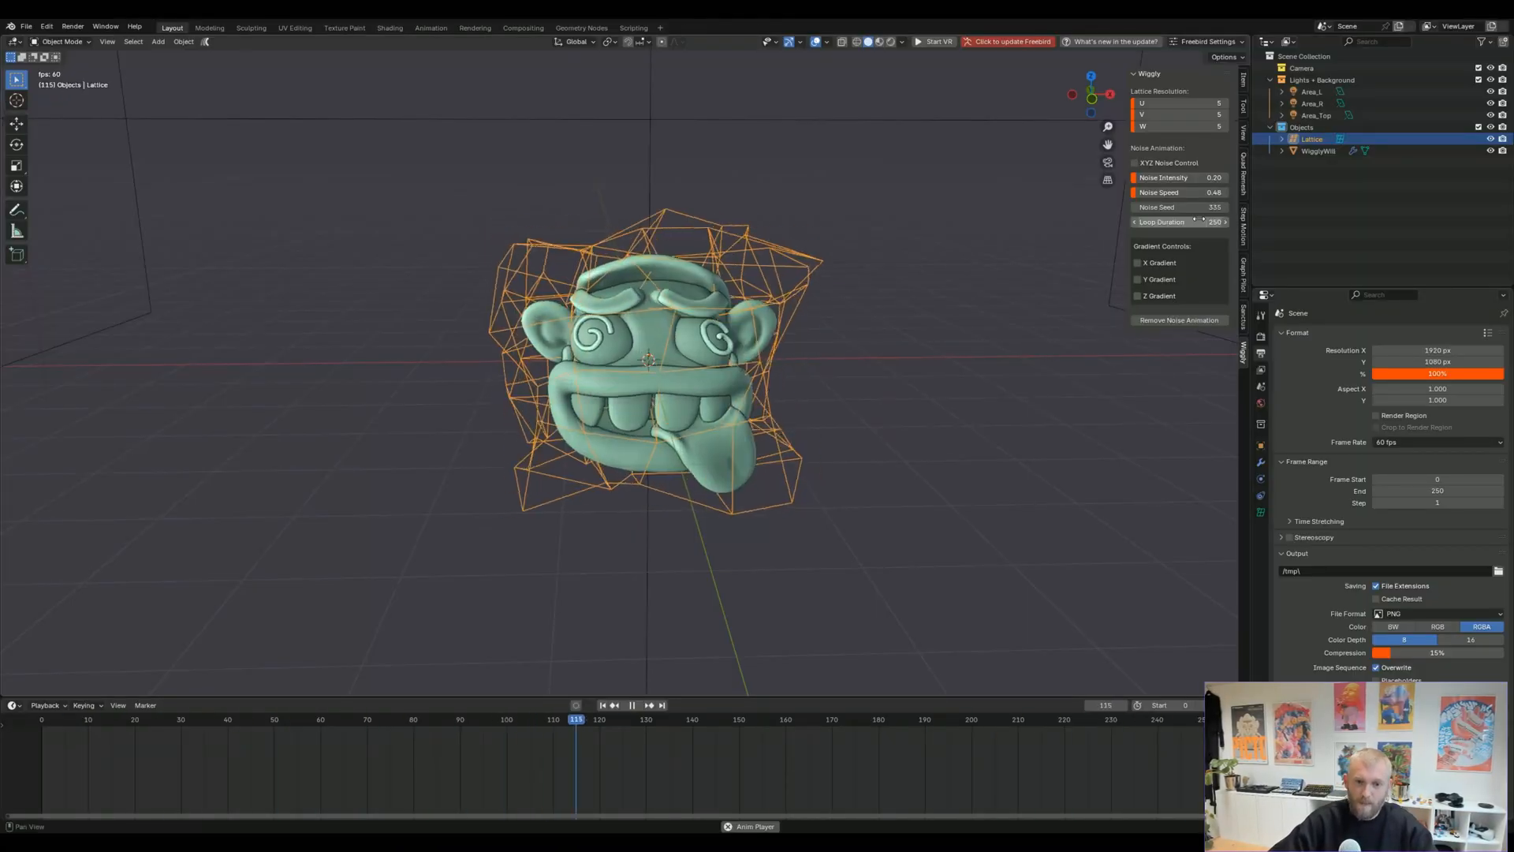
mouse_move(874, 408)
middle_mouse_down()
mouse_move(897, 409)
mouse_move(877, 412)
middle_mouse_up()
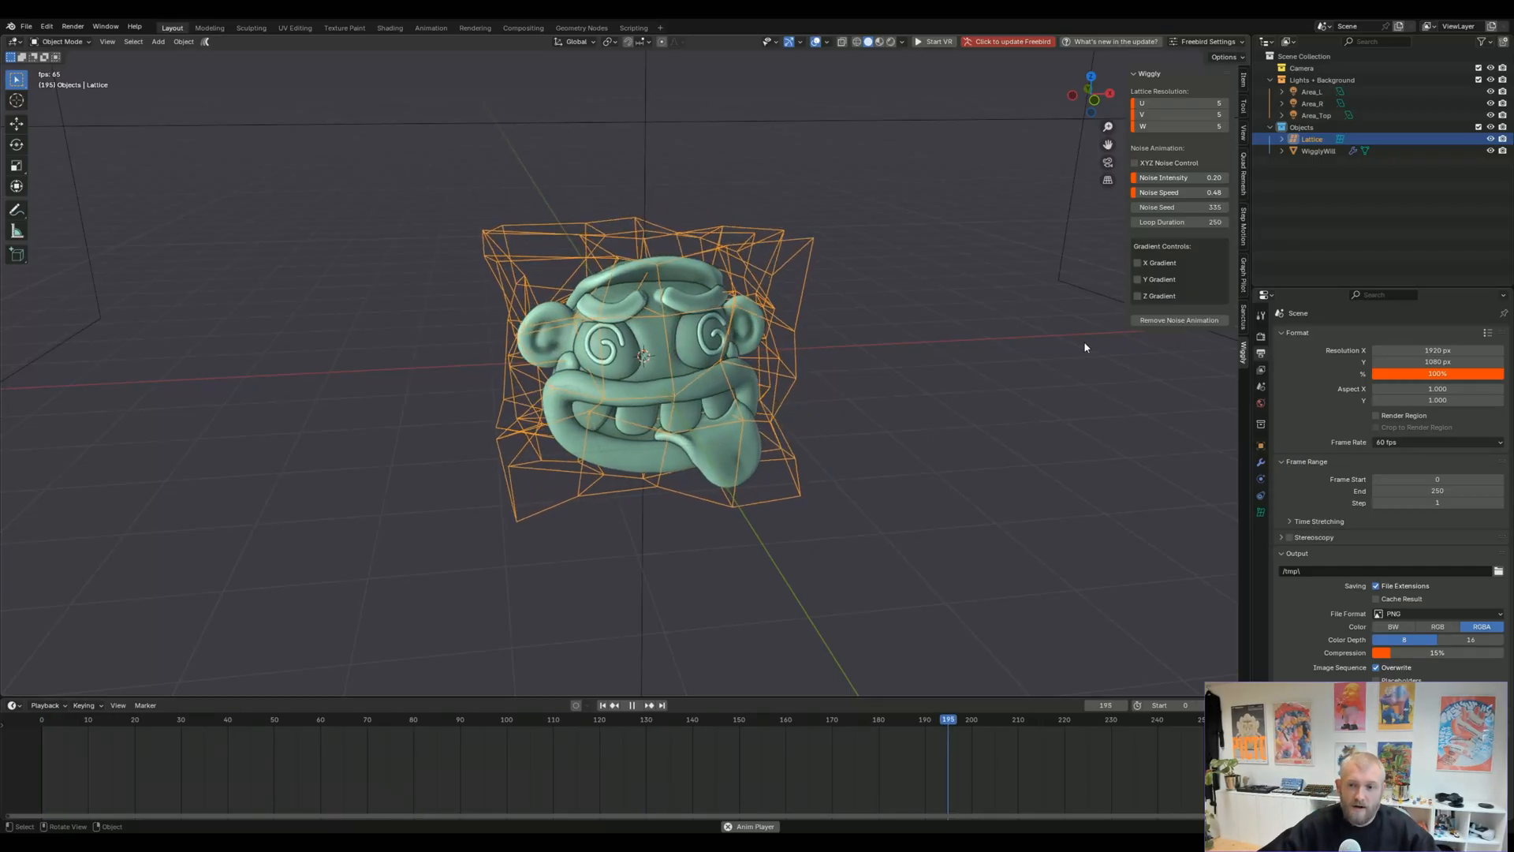
Step: Try the Z Gradient with Bottom to Top values of 0.47 and -0.39, and disable it again
left_click(1137, 297)
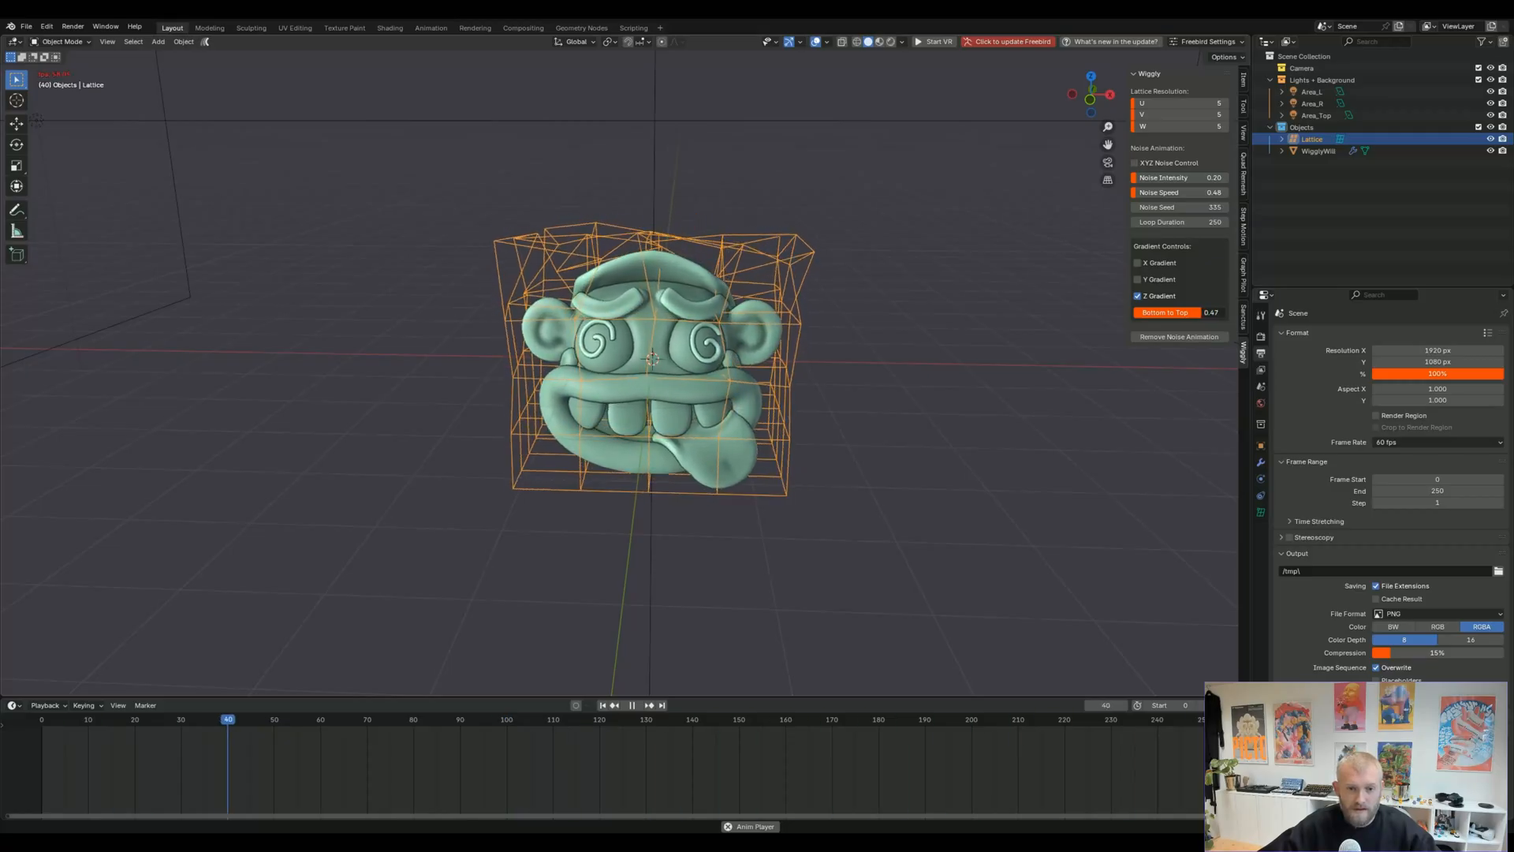
left_click_drag(1176, 329, 1176, 329)
scroll(940, 464, "up", 2)
middle_click_drag(1026, 419, 978, 412)
left_click_drag(1180, 313, 1162, 313)
middle_click_drag(750, 467, 801, 452)
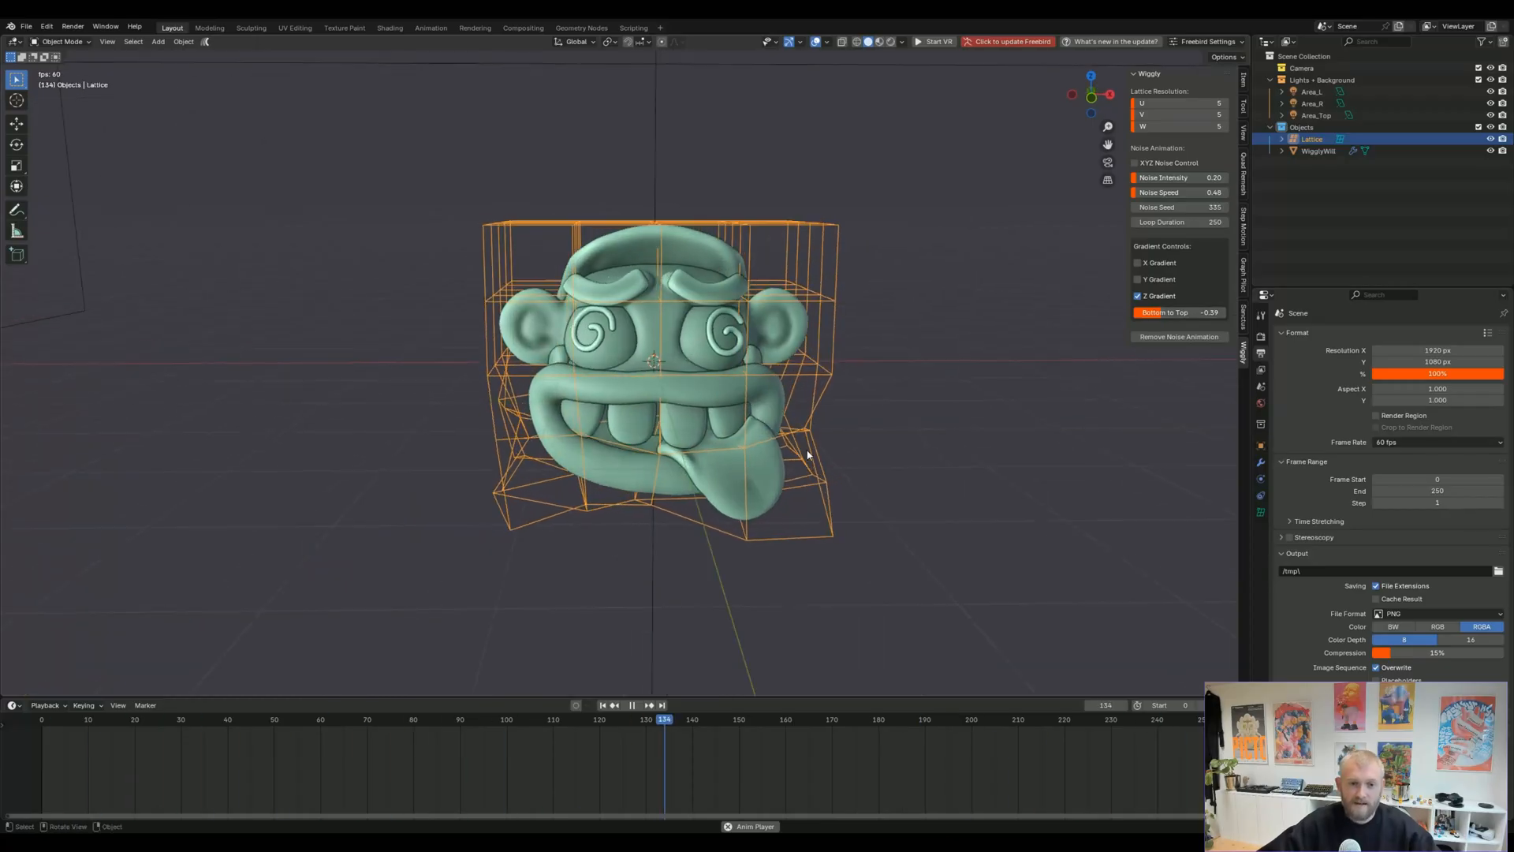
left_click(1138, 296)
Step: Try the Y Gradient with Front to Back values from 0.27 to -0.43, and disable it again
left_click(1138, 279)
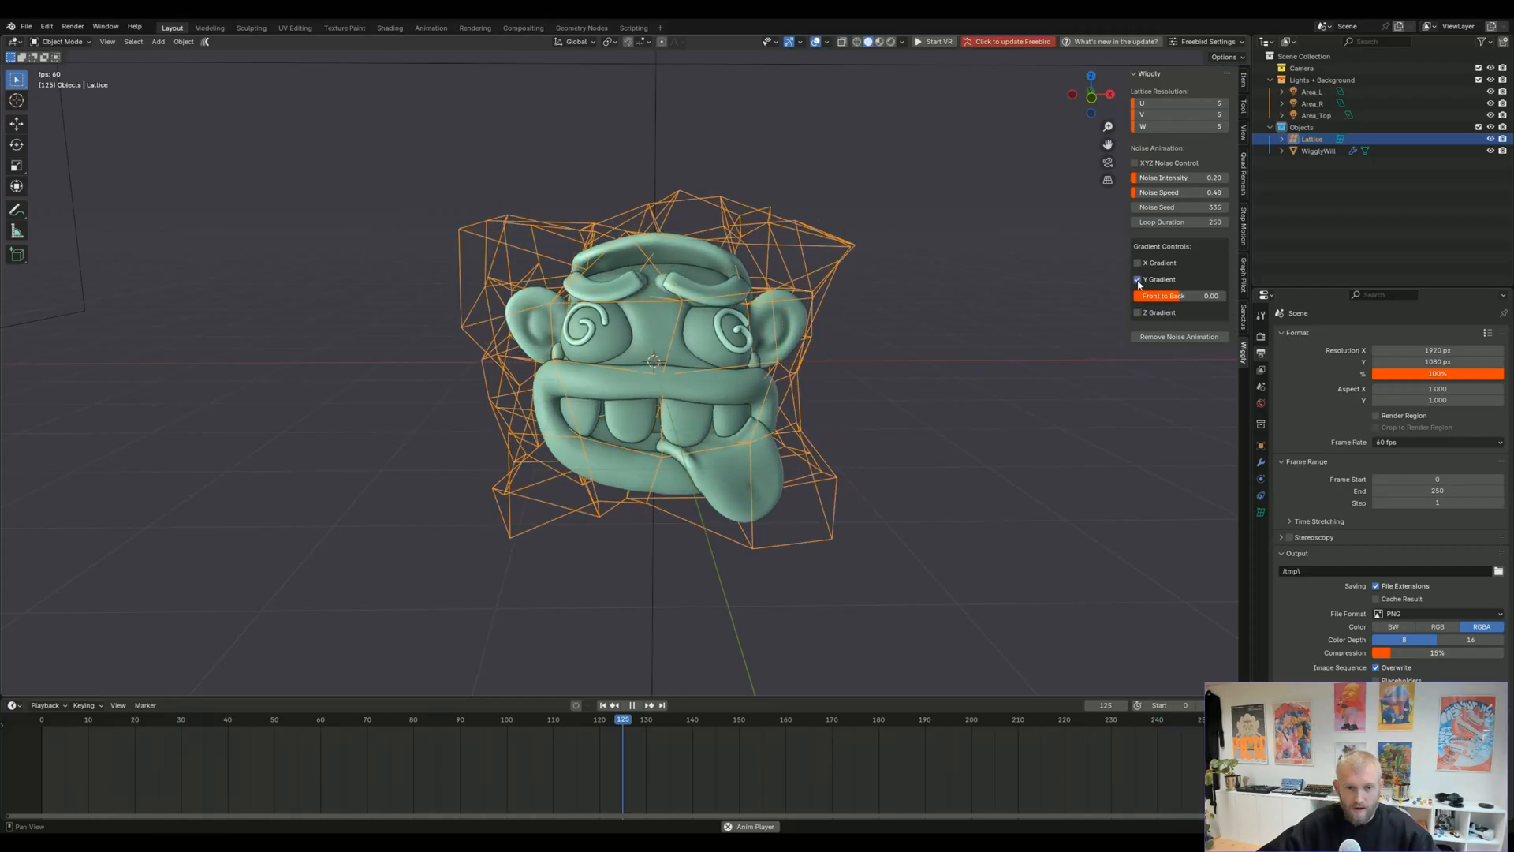
left_click_drag(1182, 297, 1191, 296)
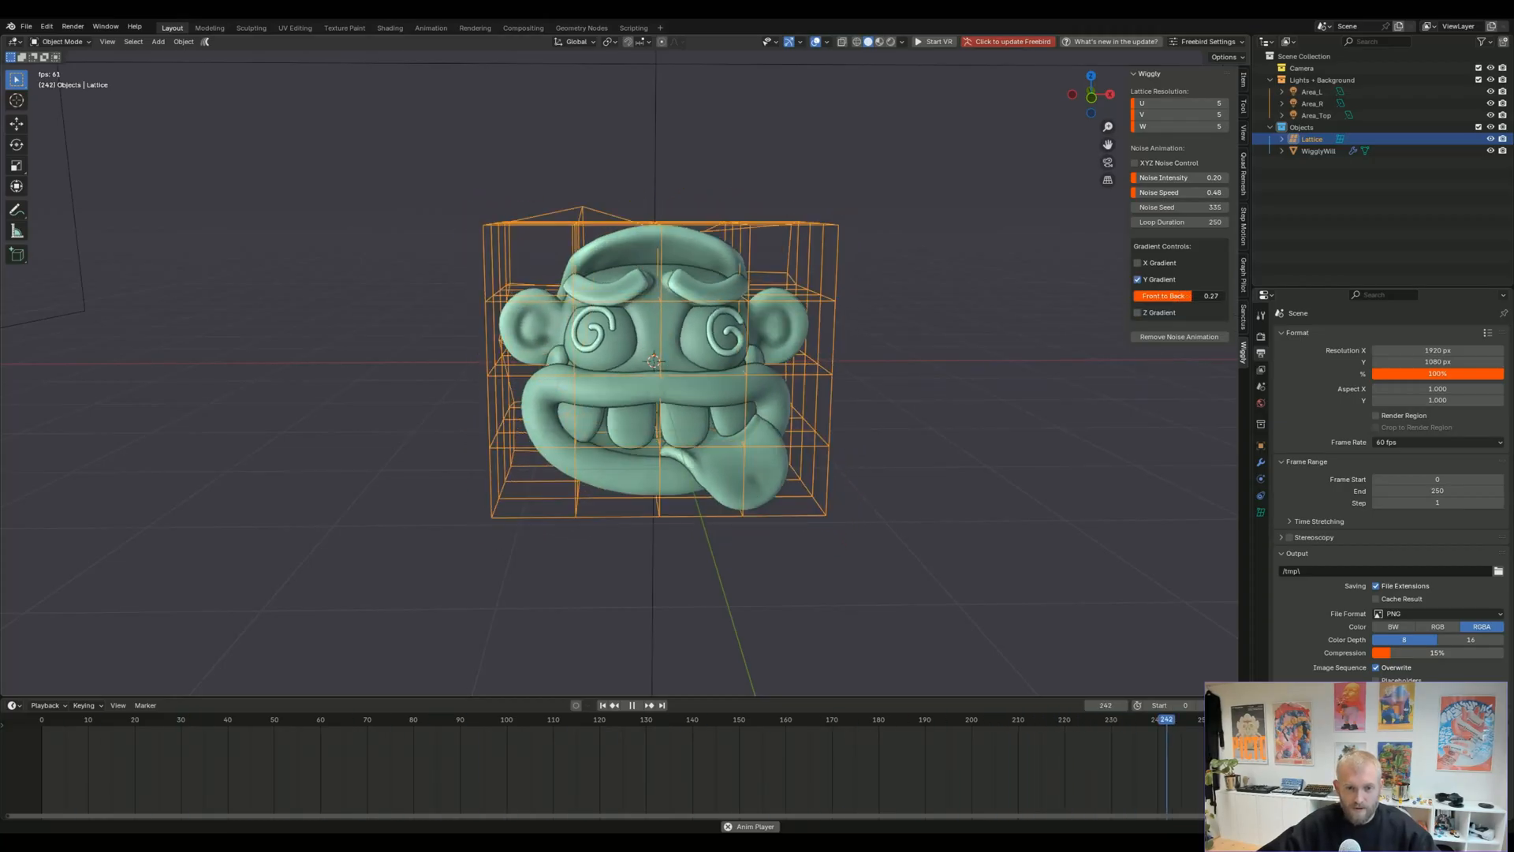
middle_click_drag(844, 411, 954, 414)
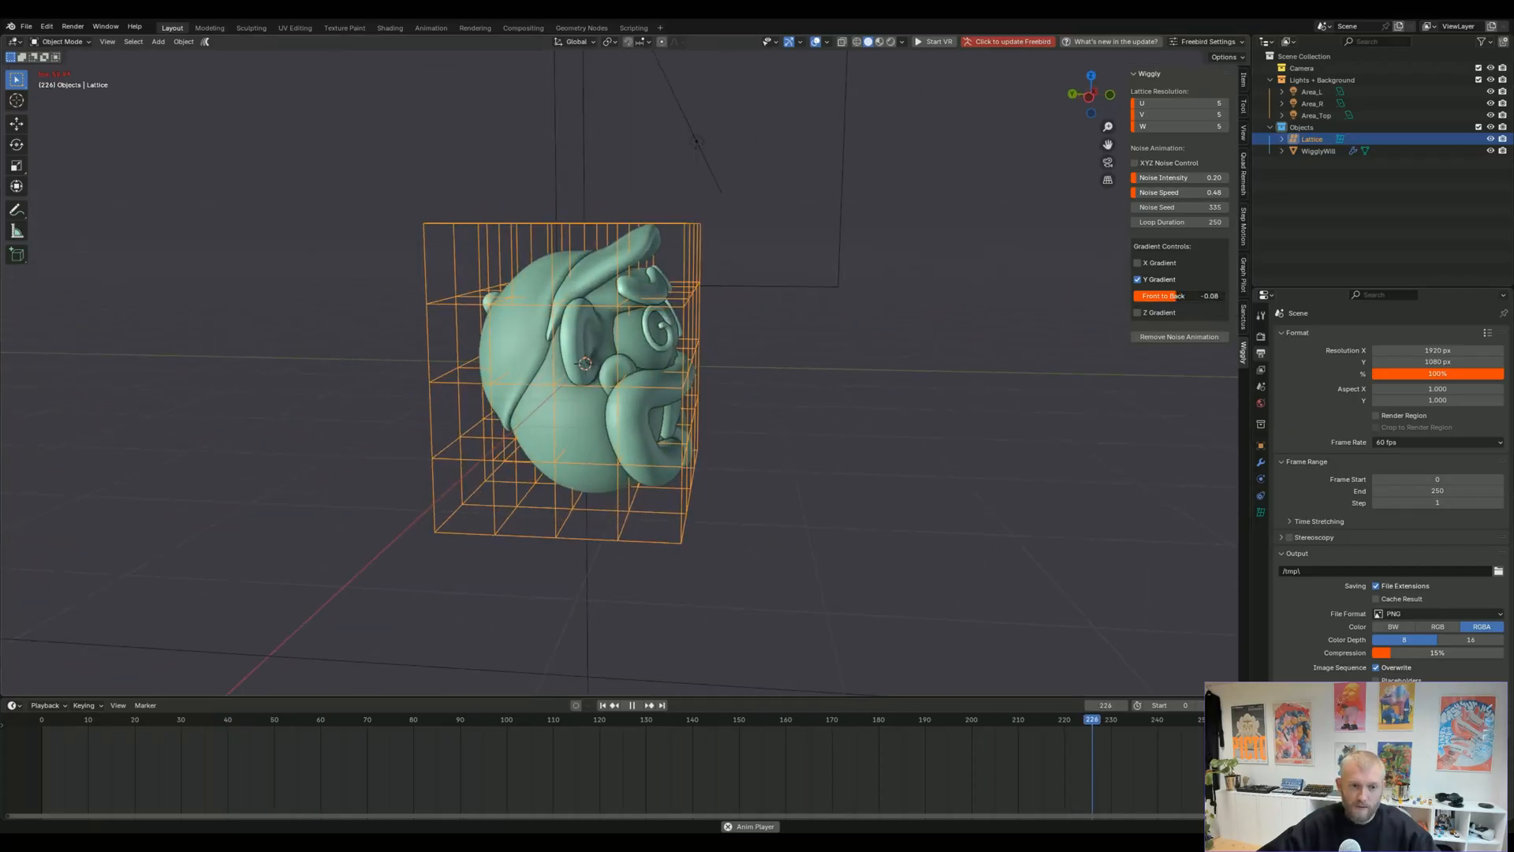
middle_click_drag(797, 460, 721, 462)
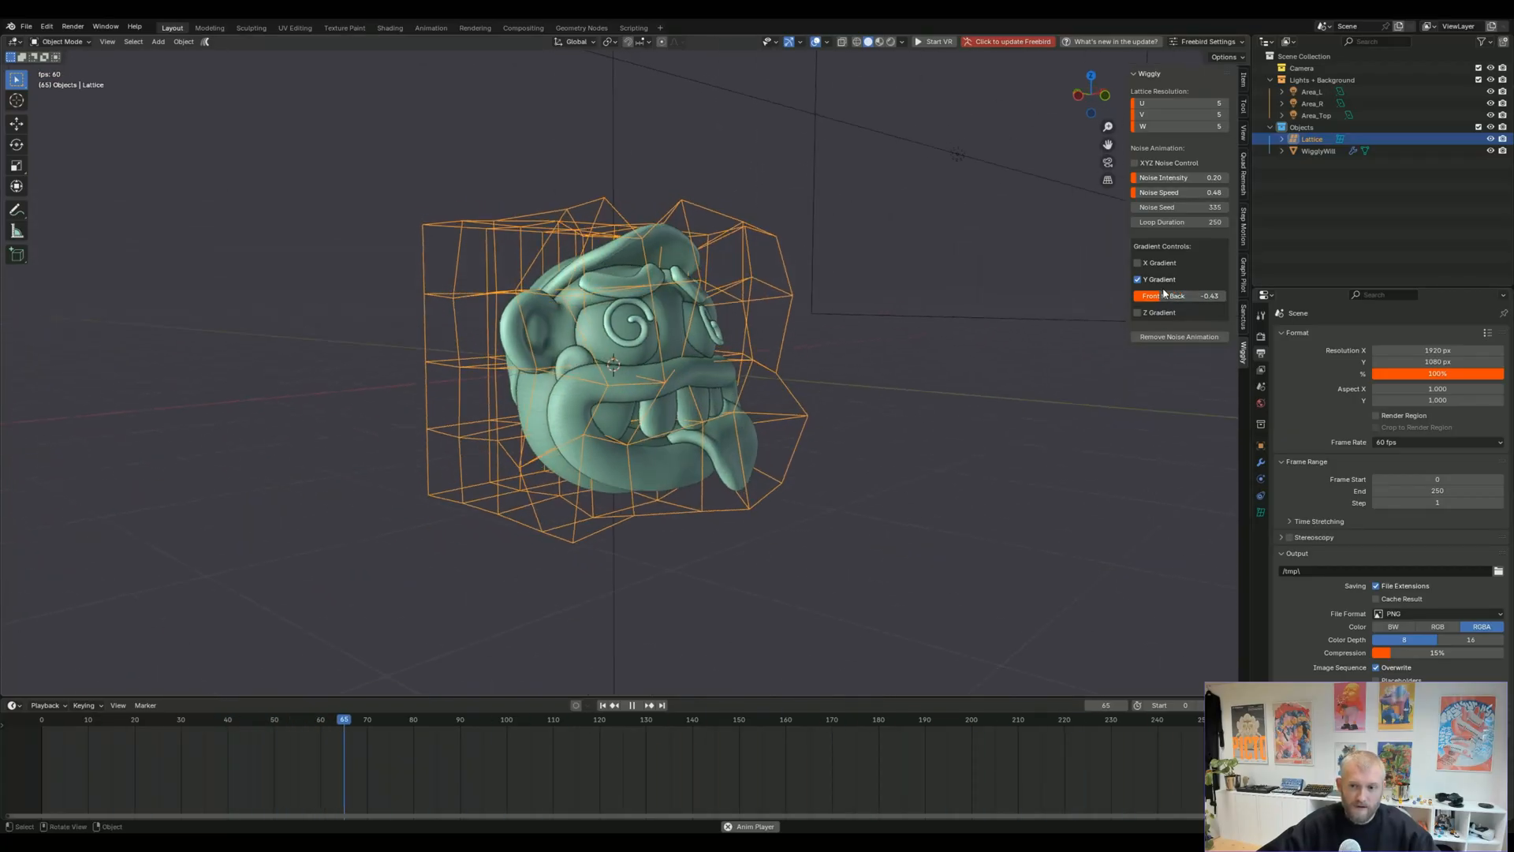
left_click(1137, 279)
Step: Try the X Gradient with a Left to Right value of -0.44, and disable it again
left_click(1137, 262)
middle_click_drag(817, 486, 717, 484)
left_click_drag(1171, 281, 1187, 281)
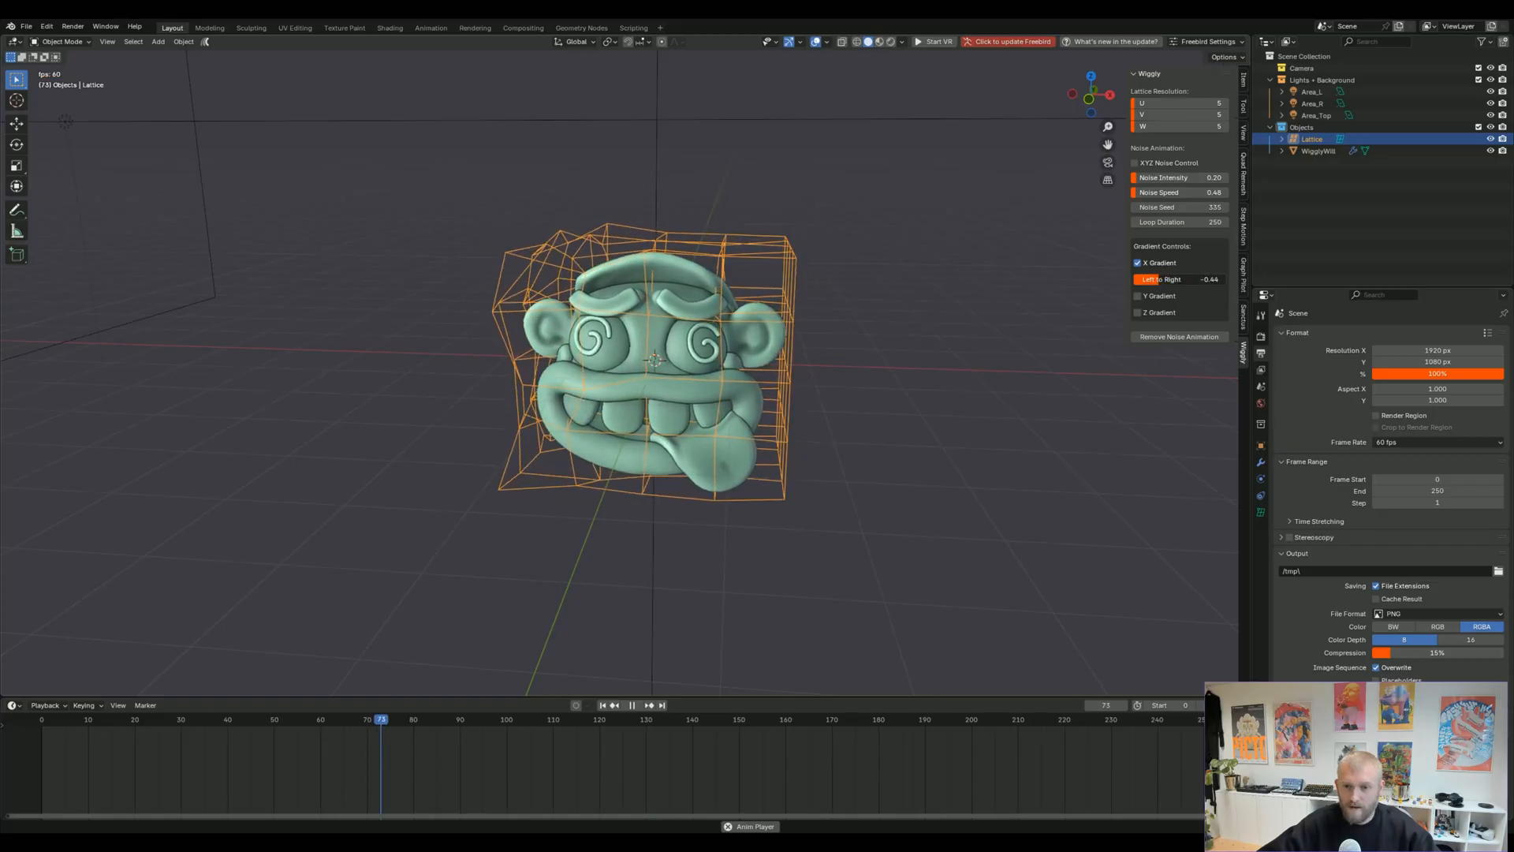
left_click(1138, 265)
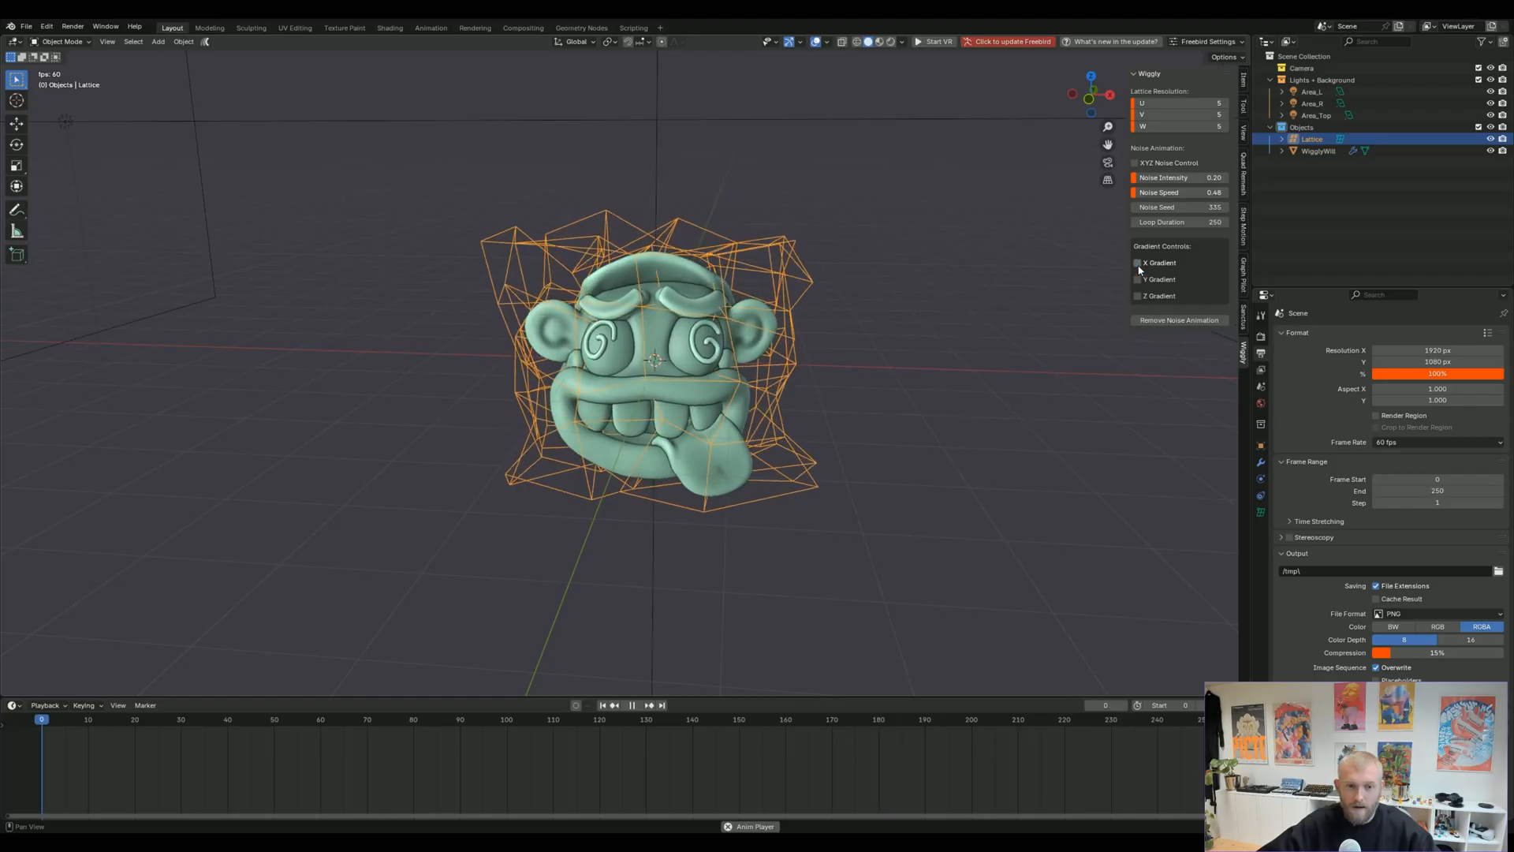
Step: Remove the noise animation from the lattice and add it again
left_click(1171, 321)
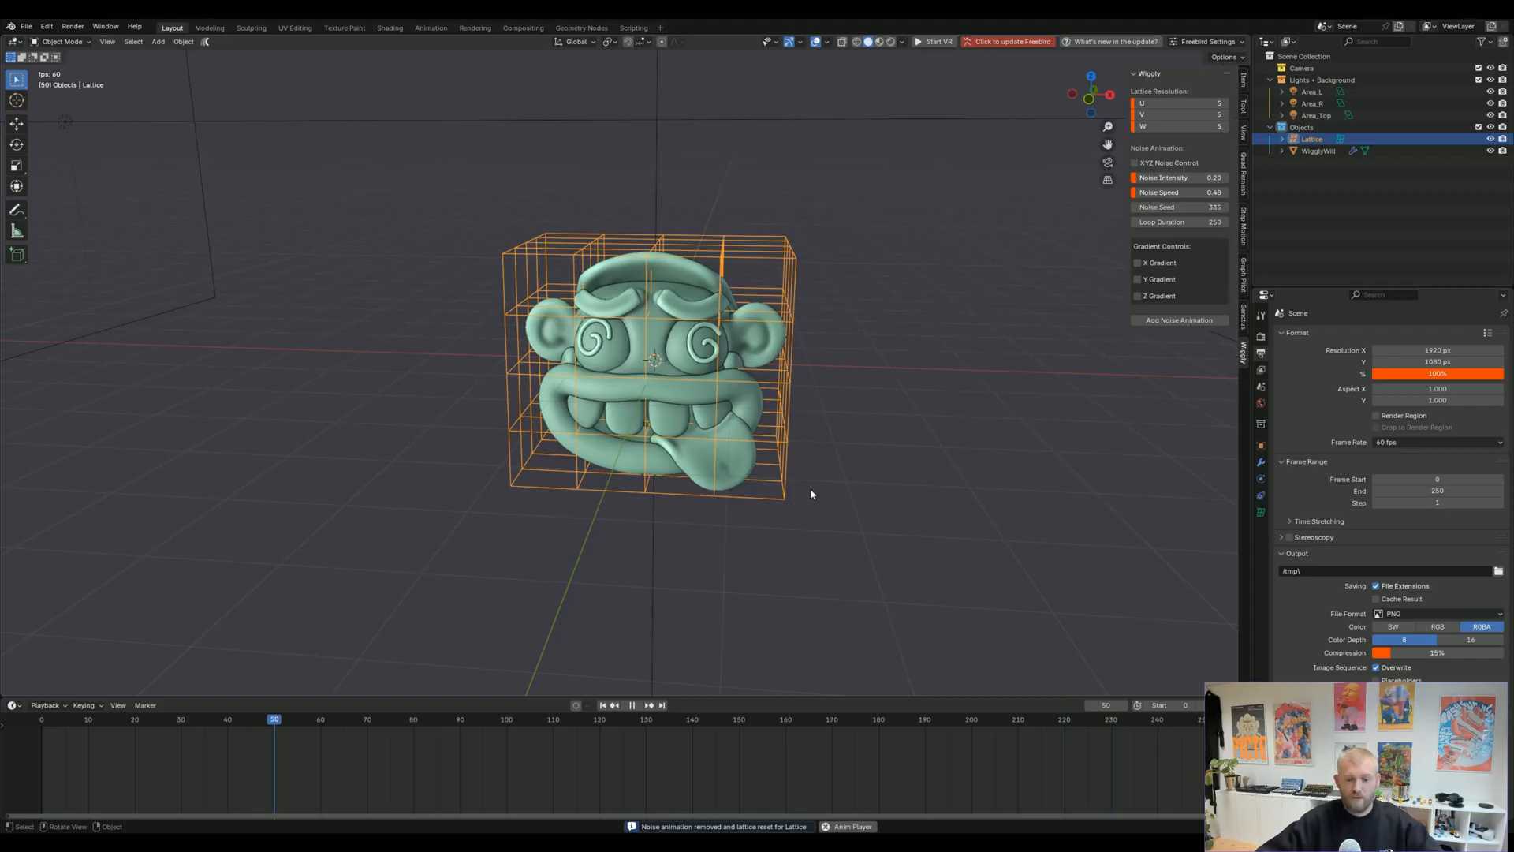
left_click(1174, 322)
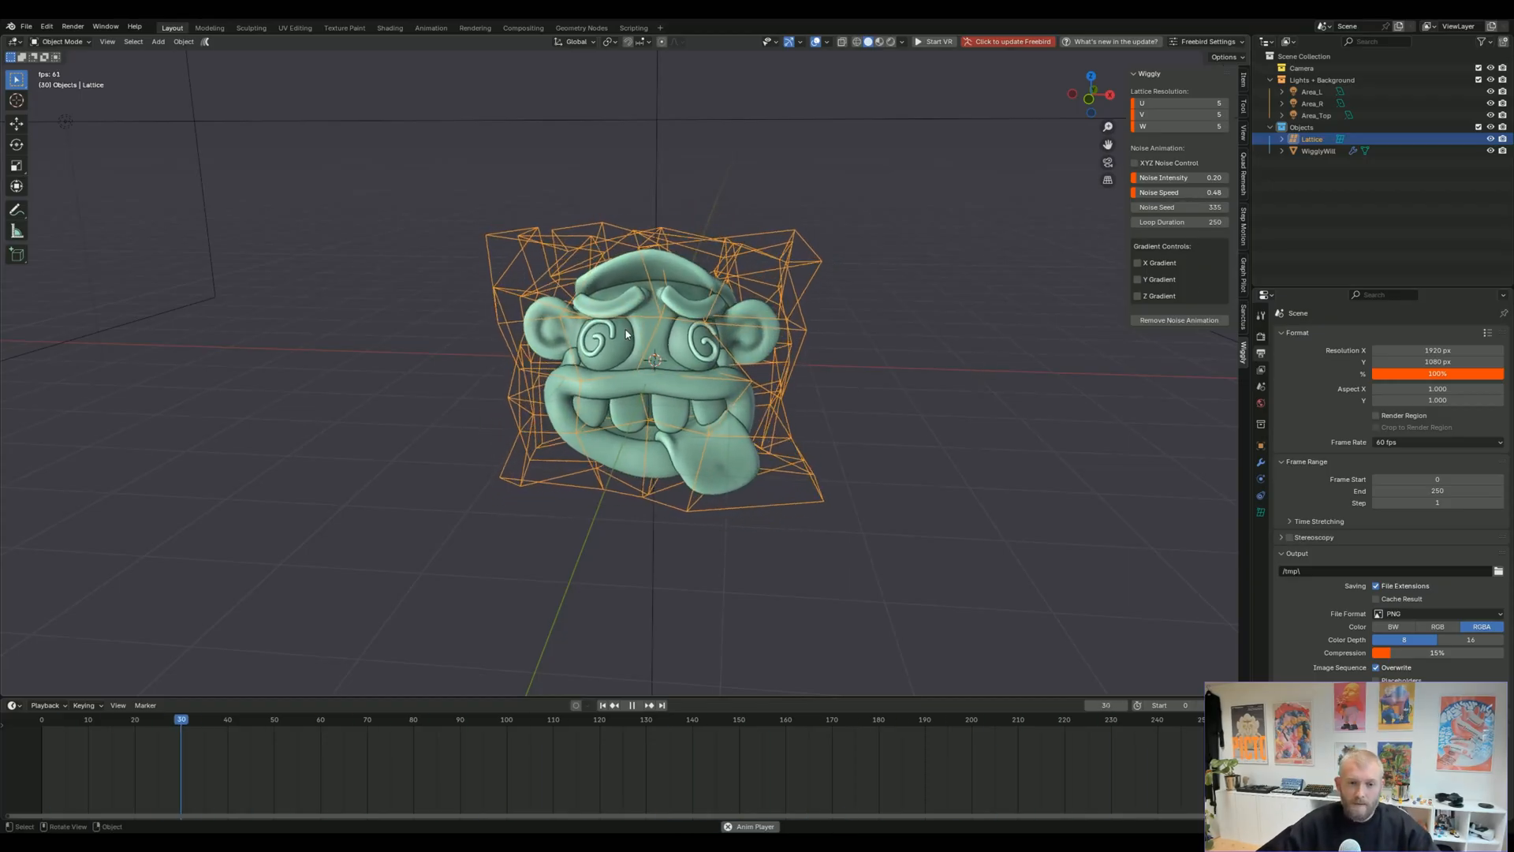
Step: Select the head mesh and examine its Lattice modifier settings
left_click(685, 361)
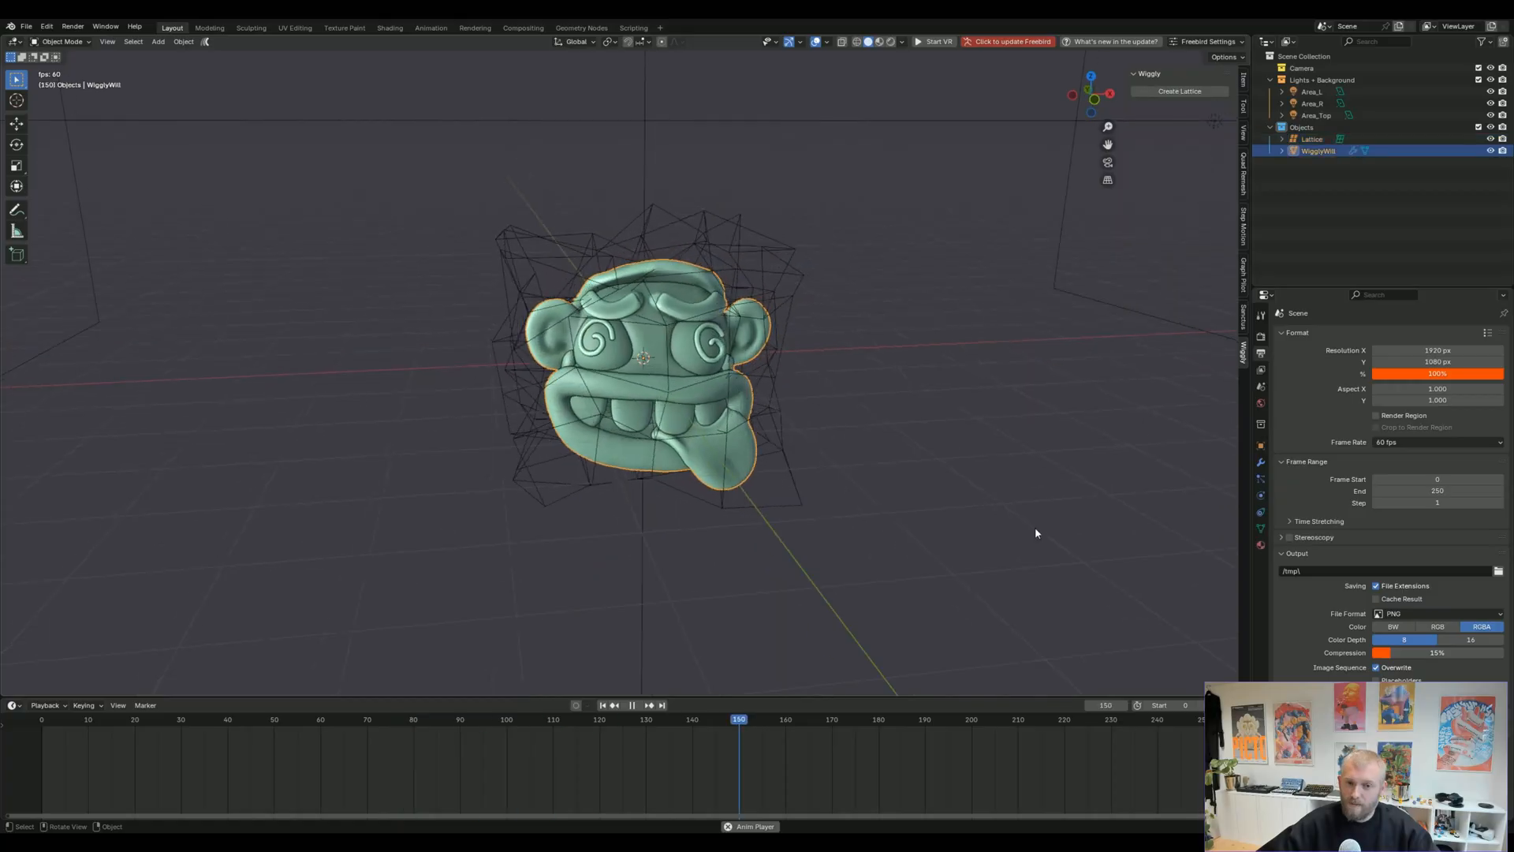
left_click(1260, 463)
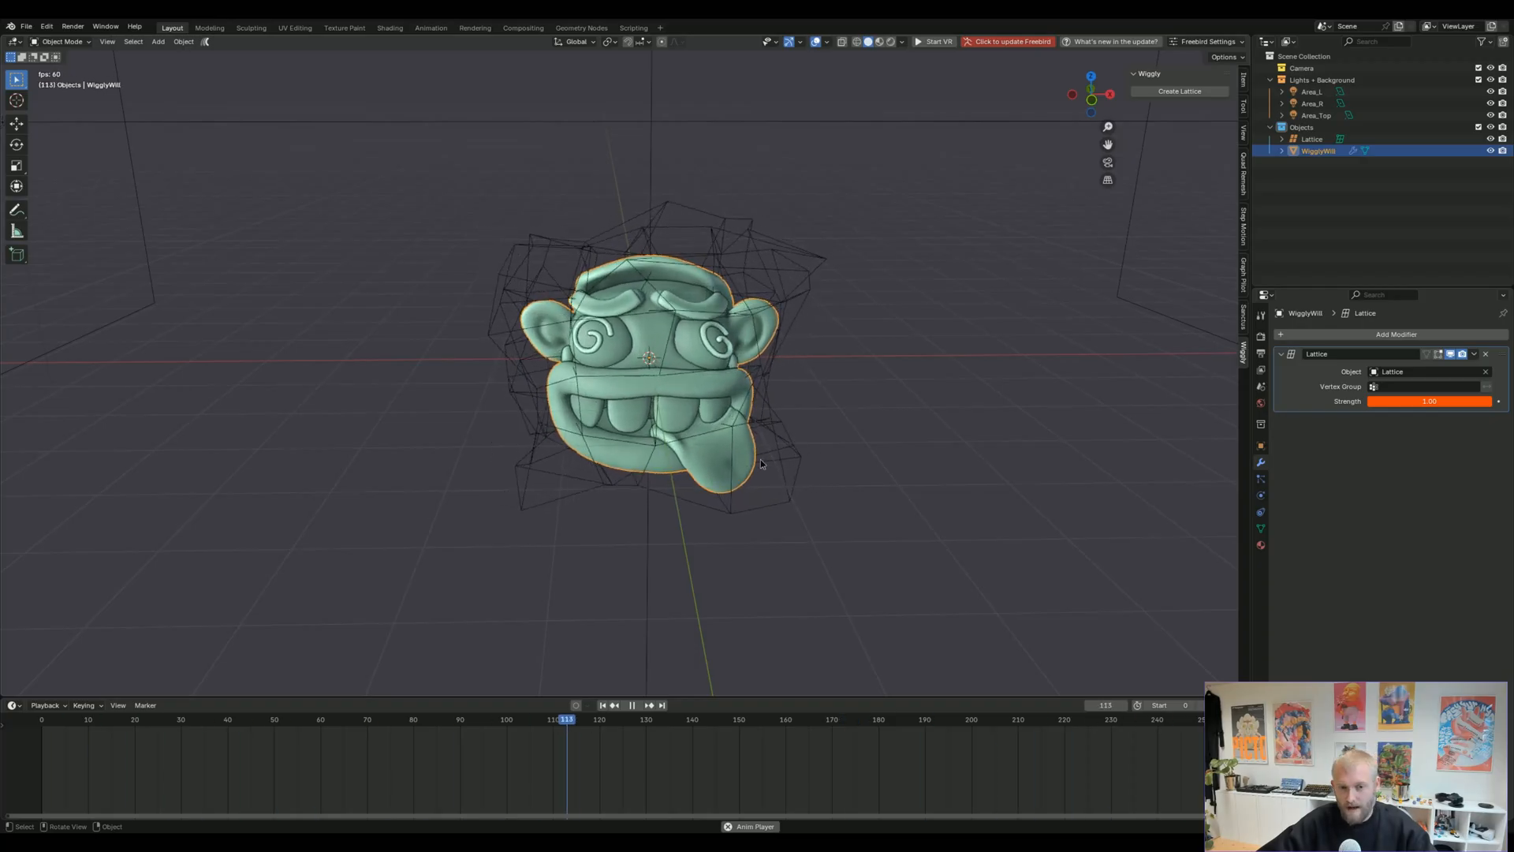
middle_click_drag(761, 459, 771, 485)
scroll(771, 485, "up", 1)
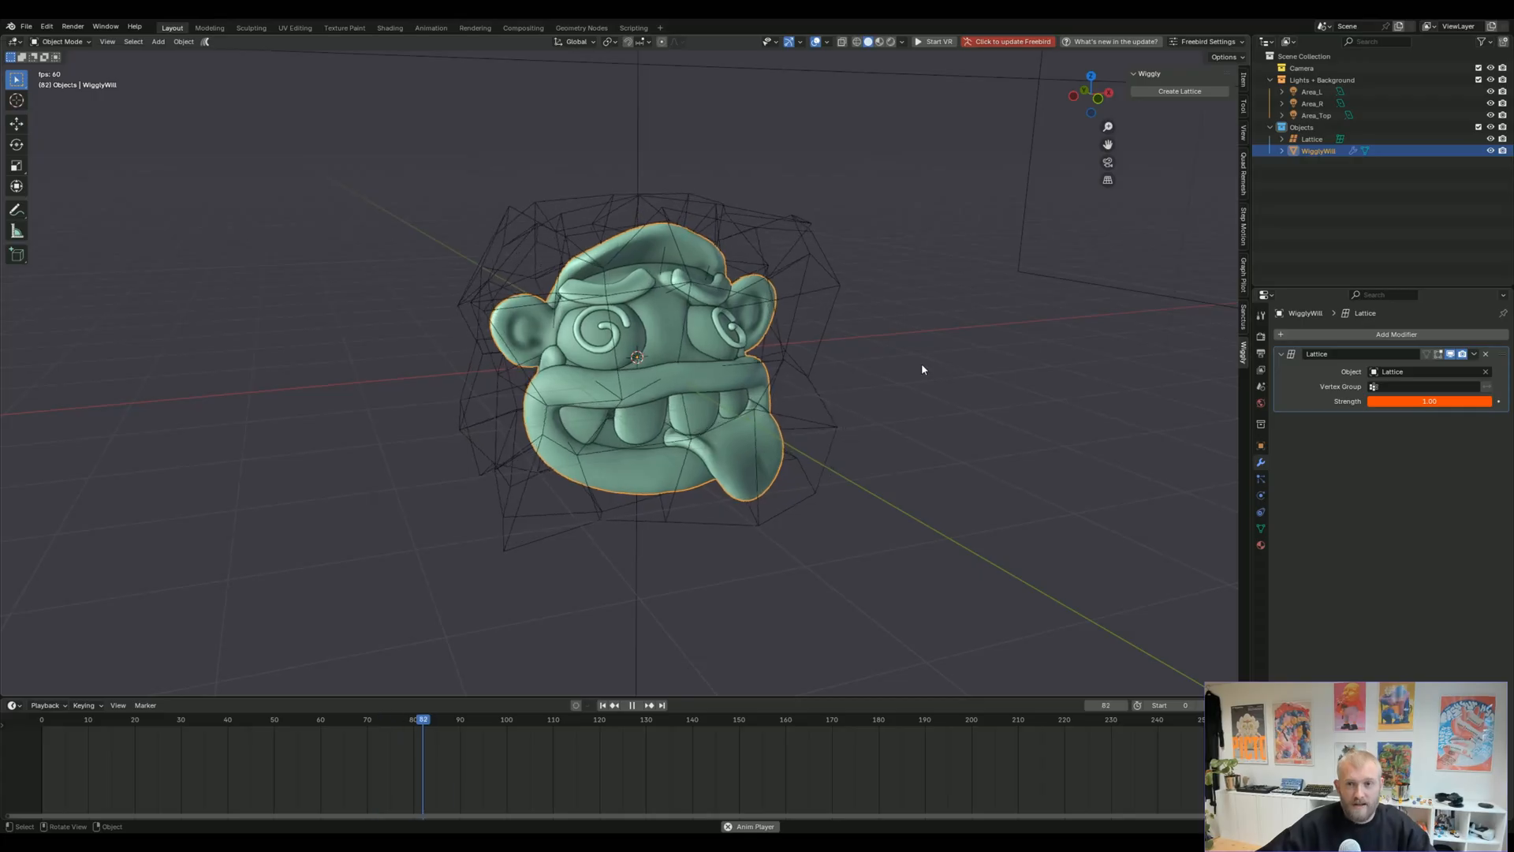
Step: Display the scene in rendered shading and select the animated lattice around the head
left_click(891, 41)
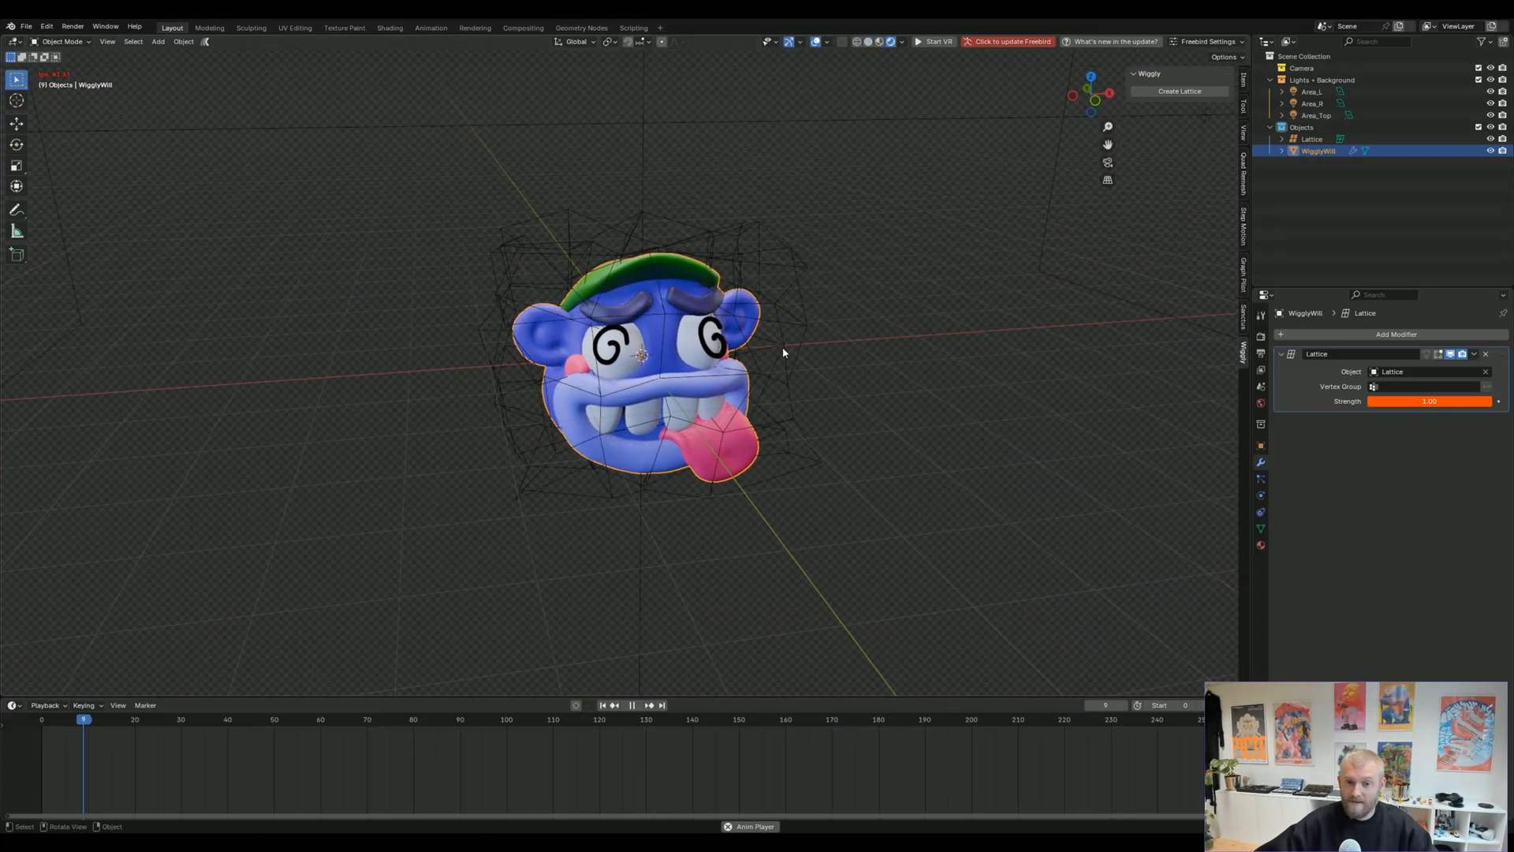
left_click(783, 352)
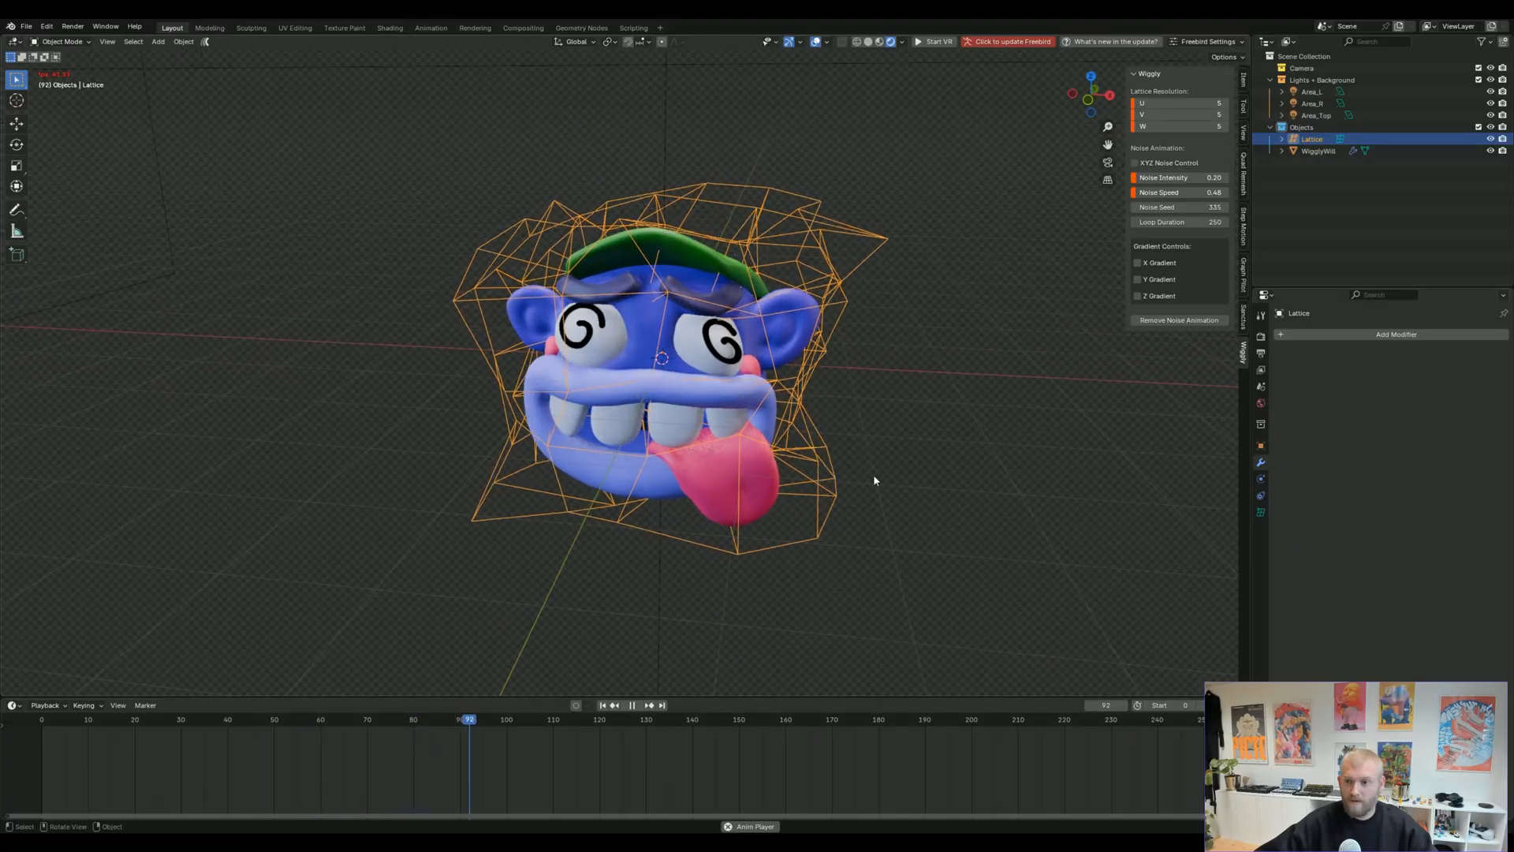
mouse_move(911, 477)
middle_mouse_down()
mouse_move(896, 507)
mouse_move(888, 459)
mouse_move(921, 449)
middle_mouse_up()
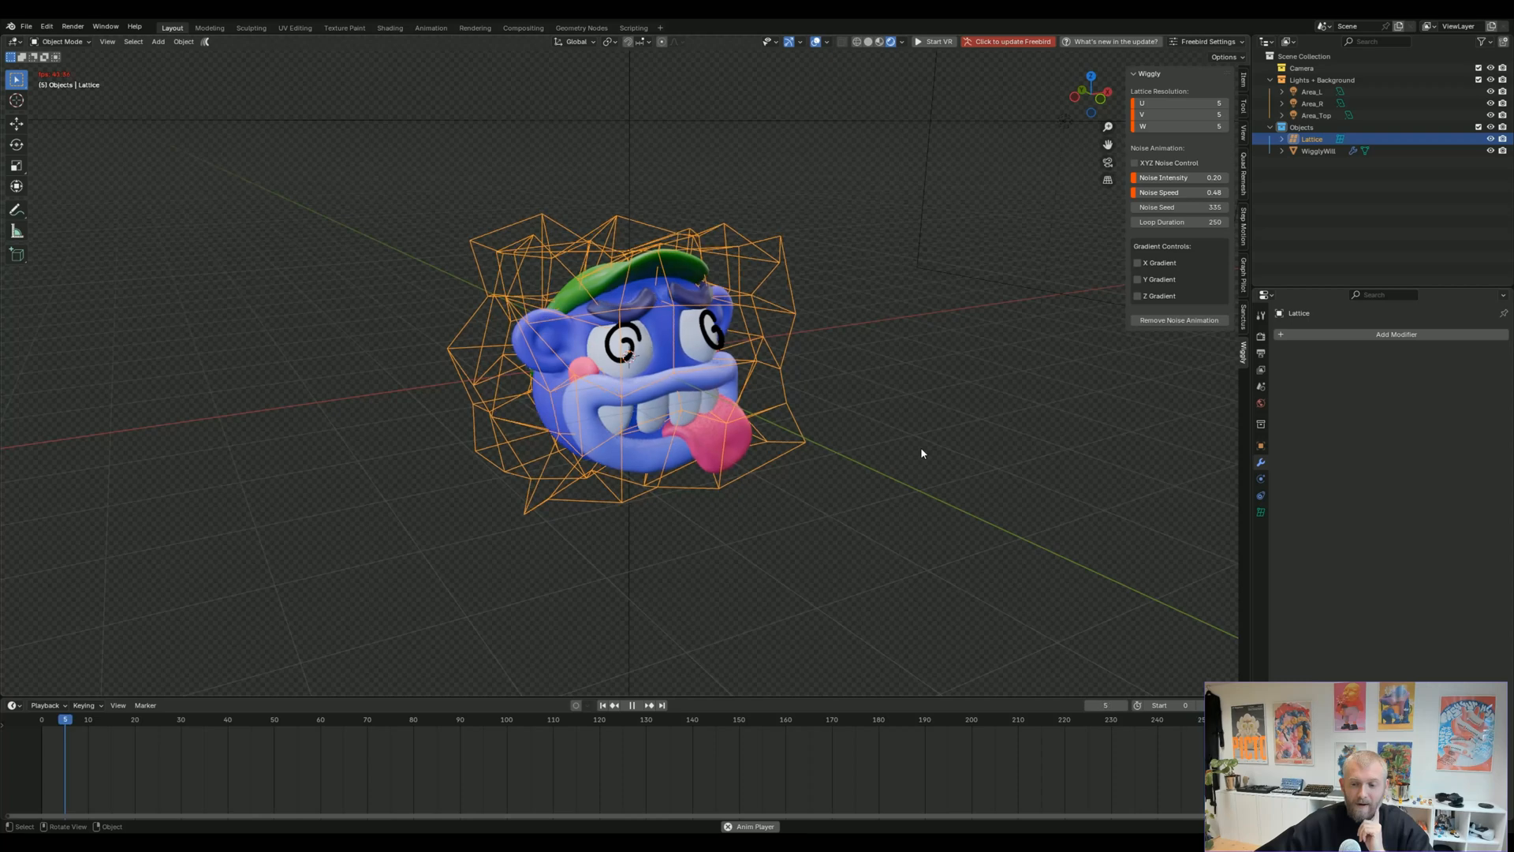